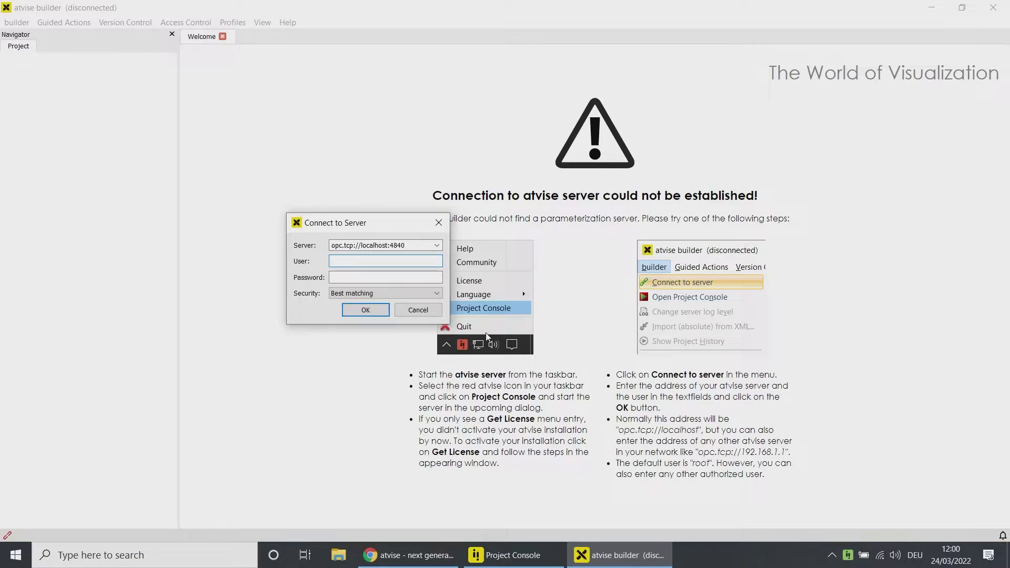
# Step: Connect to the local server as root and accept the default Advanced 1920 x 1080 layout
pyautogui.write('root')
pyautogui.press('Return')
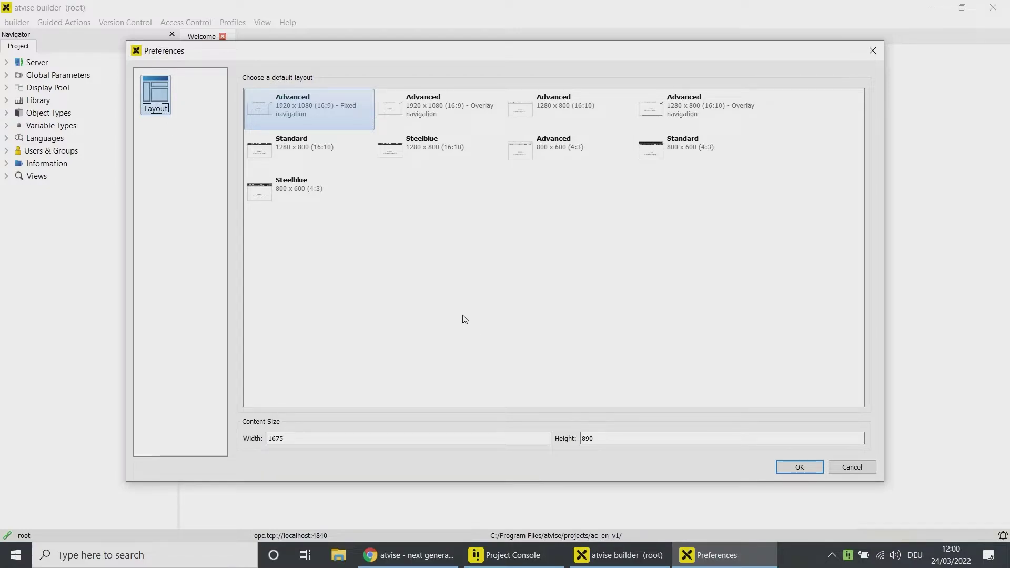
pyautogui.click(793, 470)
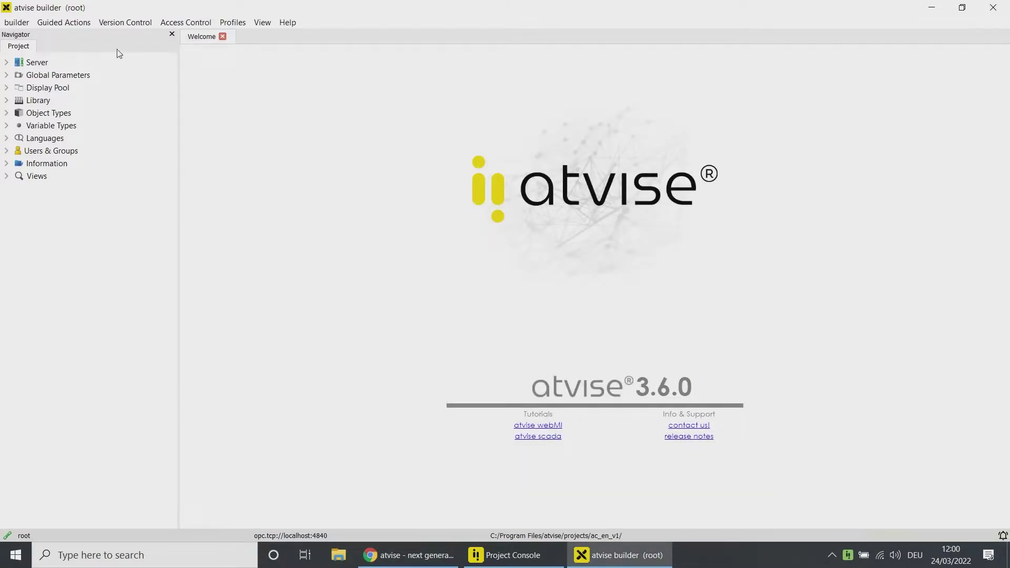
# Step: Expand Server and My Server, then read the unset administrator password warning in the message log
pyautogui.click(7, 63)
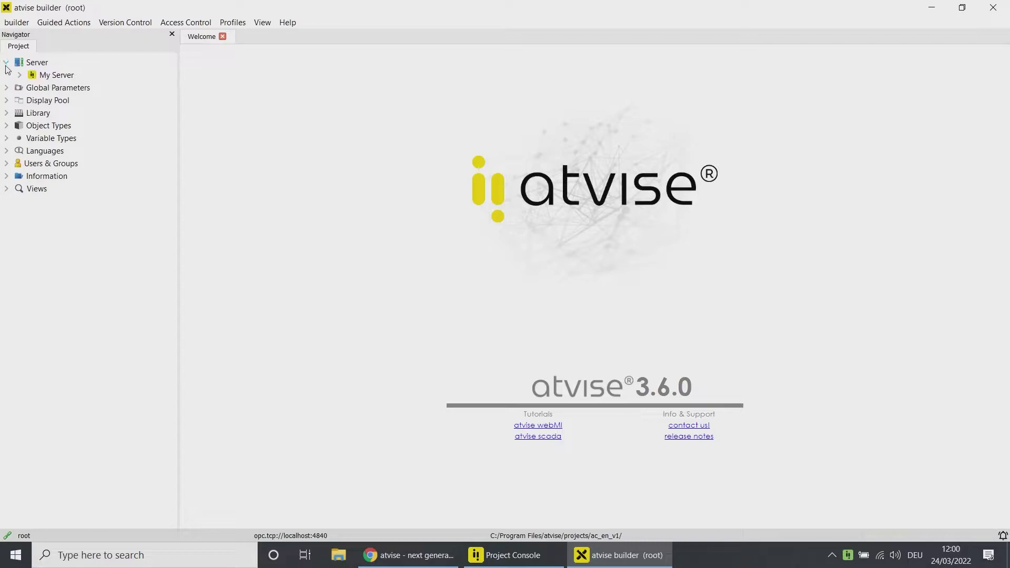
pyautogui.click(20, 75)
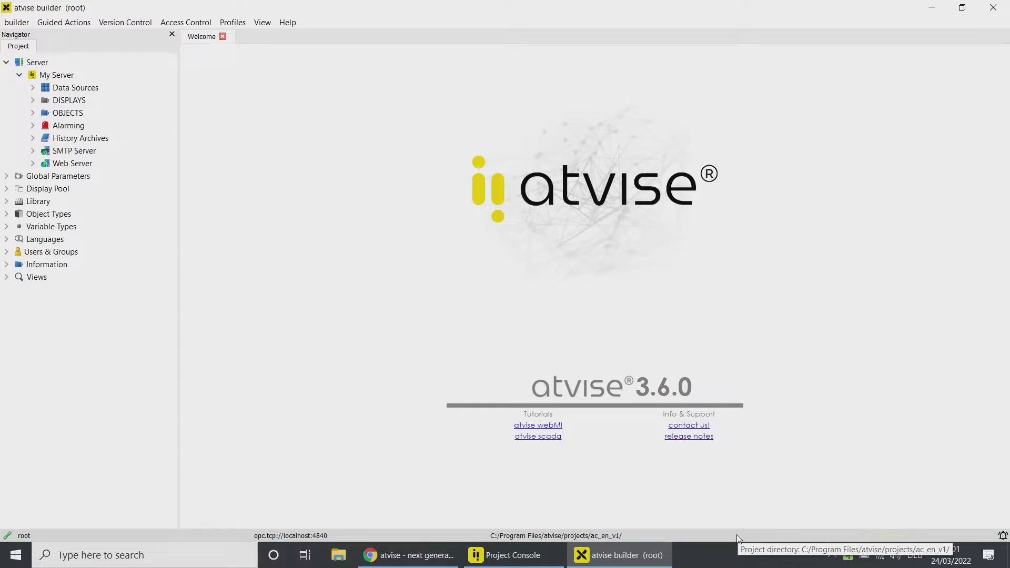
pyautogui.click(1002, 536)
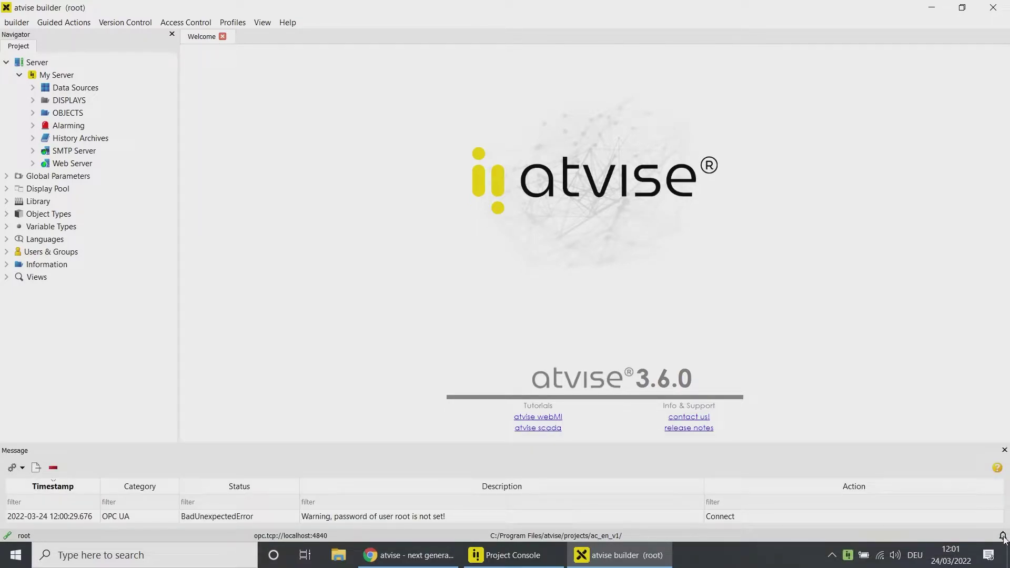
pyautogui.moveTo(819, 444); pyautogui.dragTo(809, 373)
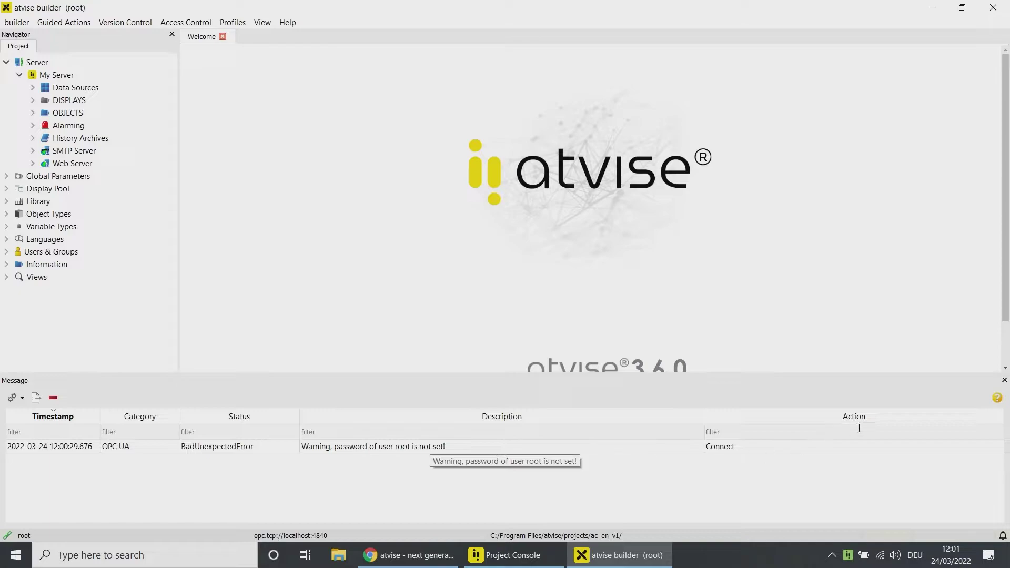
pyautogui.click(1003, 381)
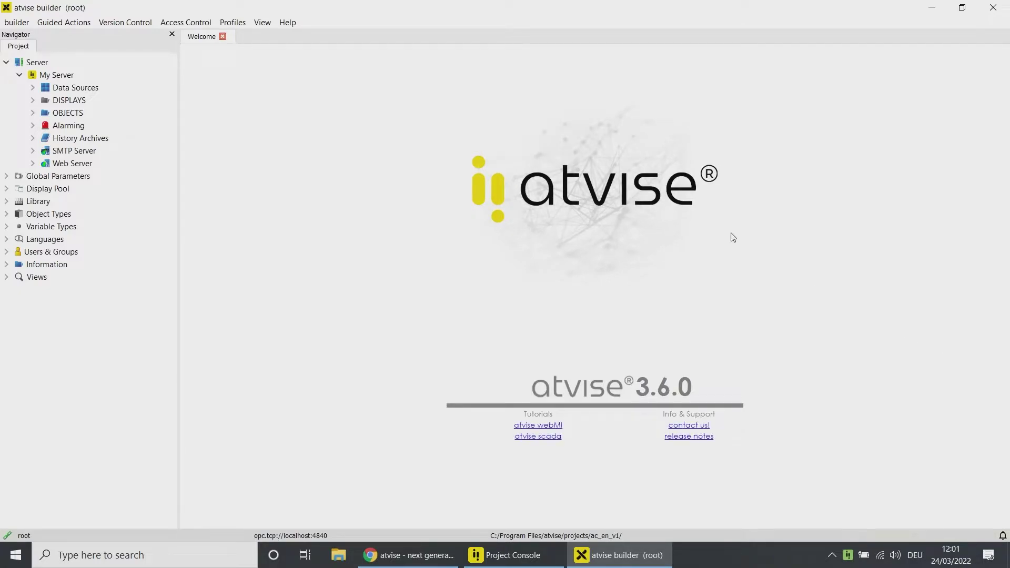
# Step: Enable Require visualization authentication in the Access Control settings
pyautogui.click(184, 24)
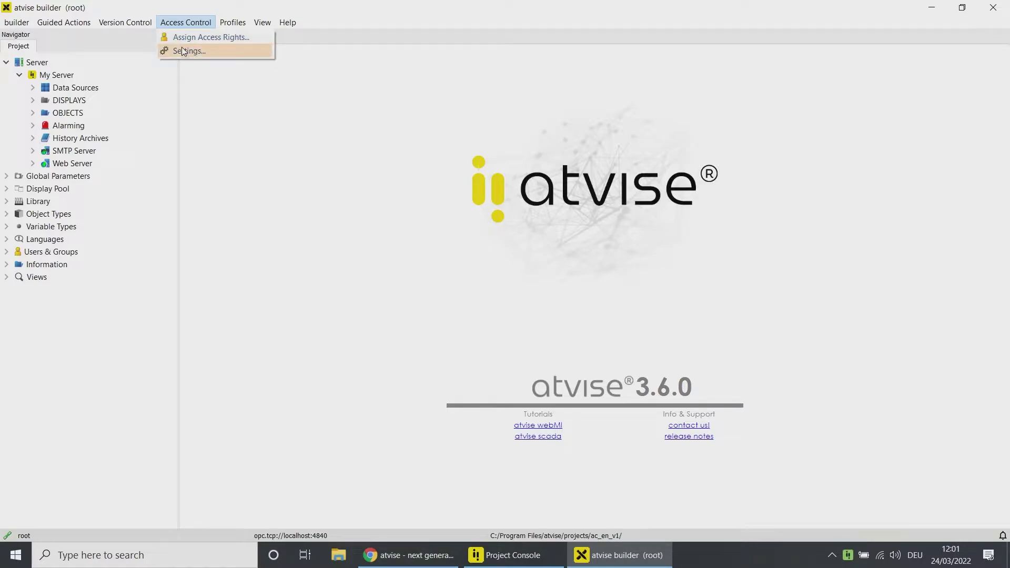
pyautogui.click(183, 51)
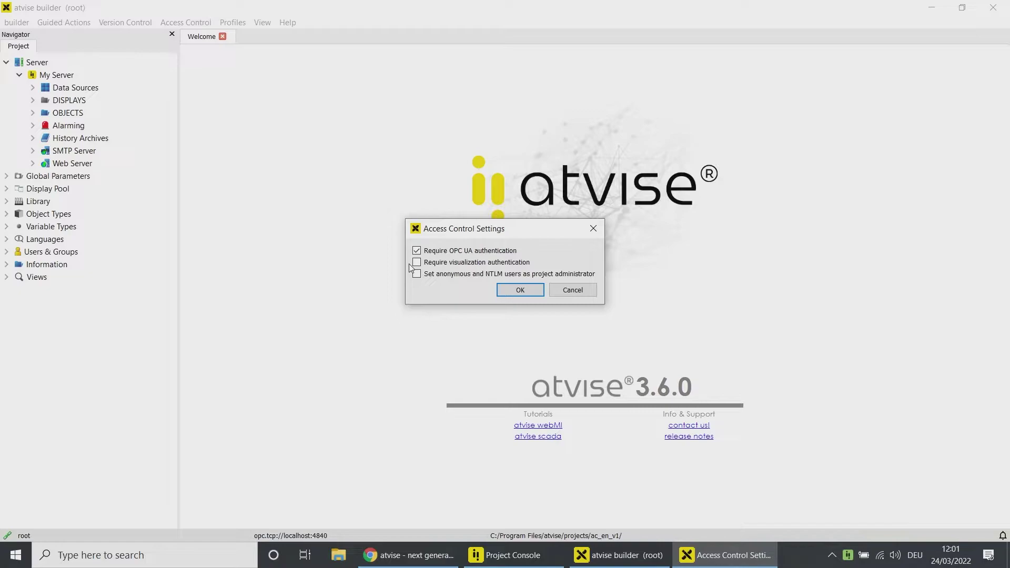
pyautogui.click(416, 263)
pyautogui.click(519, 290)
# Step: Reload the localhost visualization in Chrome to show the login form
pyautogui.click(408, 555)
pyautogui.click(320, 41)
pyautogui.press('Return')
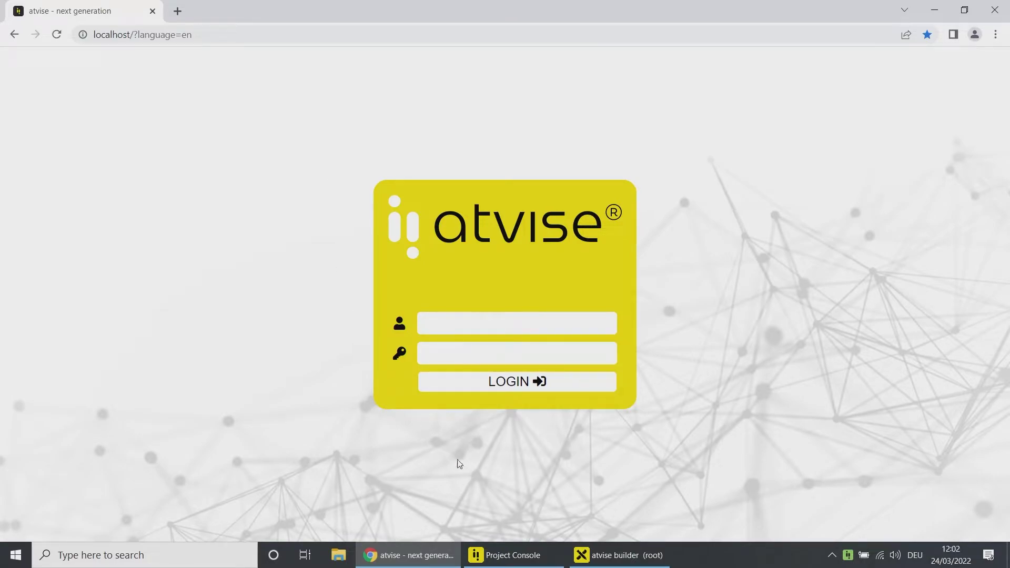
# Step: Untick Require visualization authentication in Access Control settings, keeping only OPC UA authentication
pyautogui.click(595, 551)
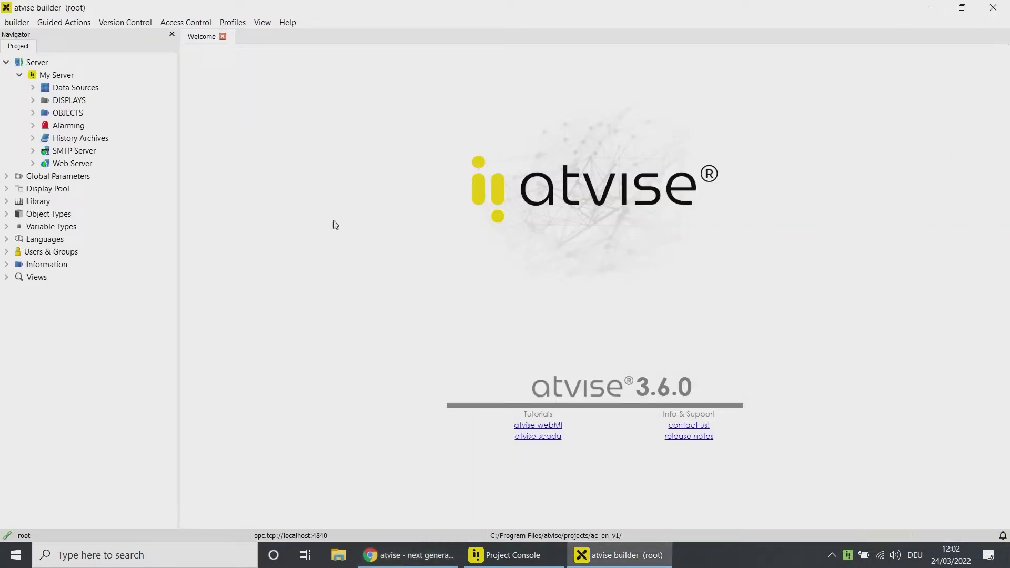
pyautogui.click(192, 24)
pyautogui.click(190, 51)
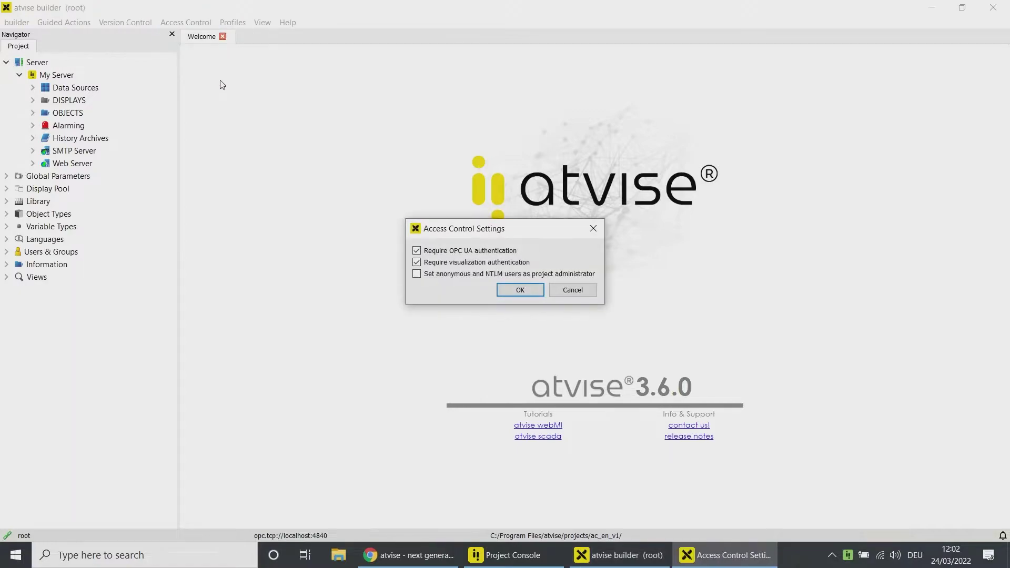
pyautogui.click(417, 266)
pyautogui.click(507, 293)
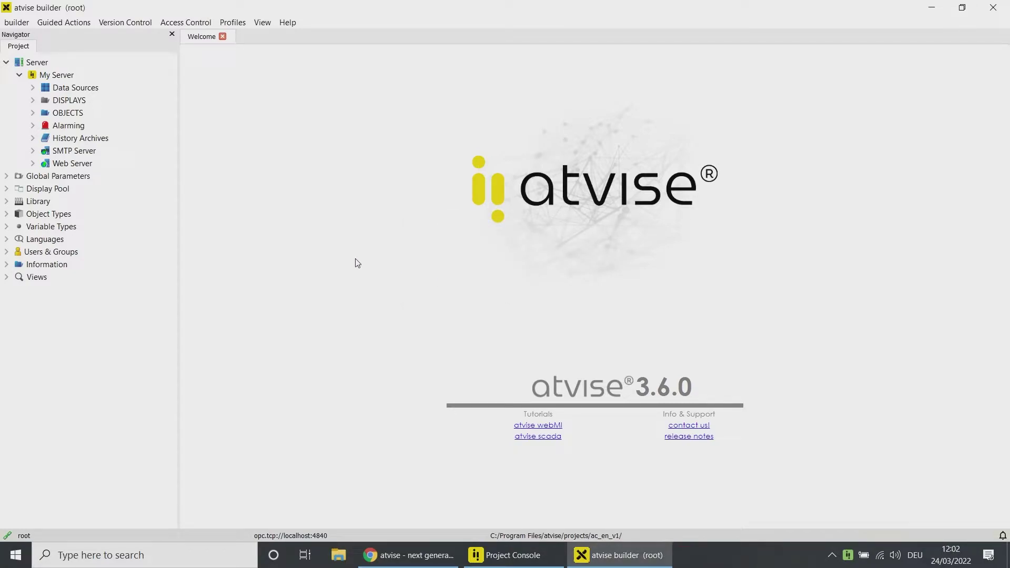
# Step: Expand Users & Groups to show the existing groups and users
pyautogui.click(7, 253)
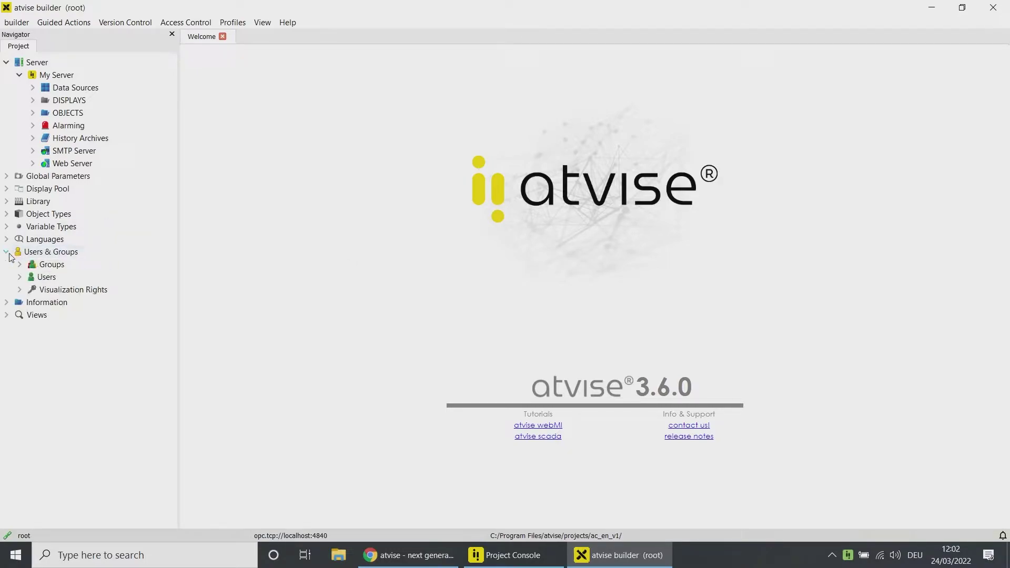
pyautogui.click(20, 264)
pyautogui.click(20, 303)
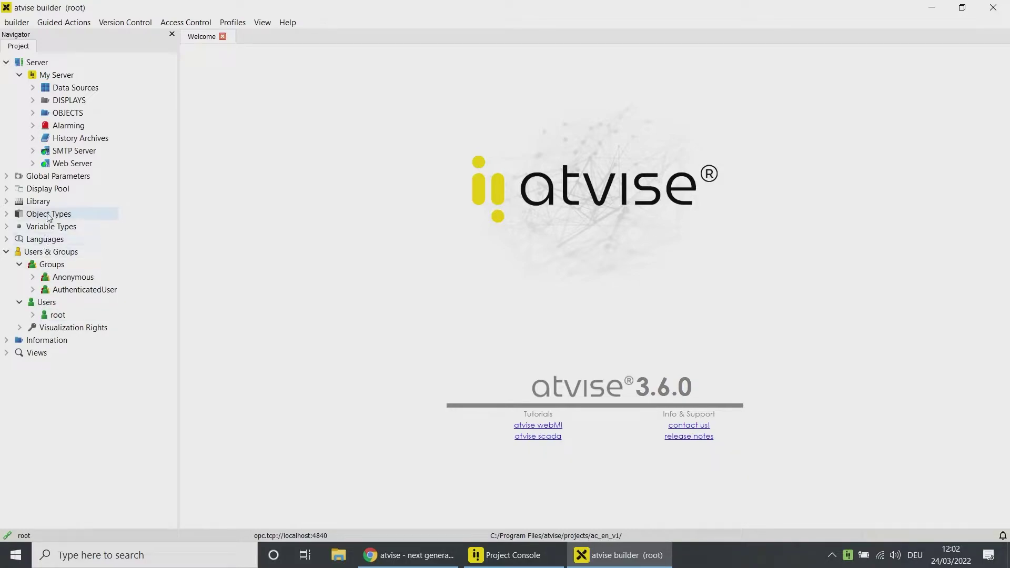
# Step: Import access_control_framework.xml from Downloads via Import (absolute) from XML
pyautogui.click(23, 28)
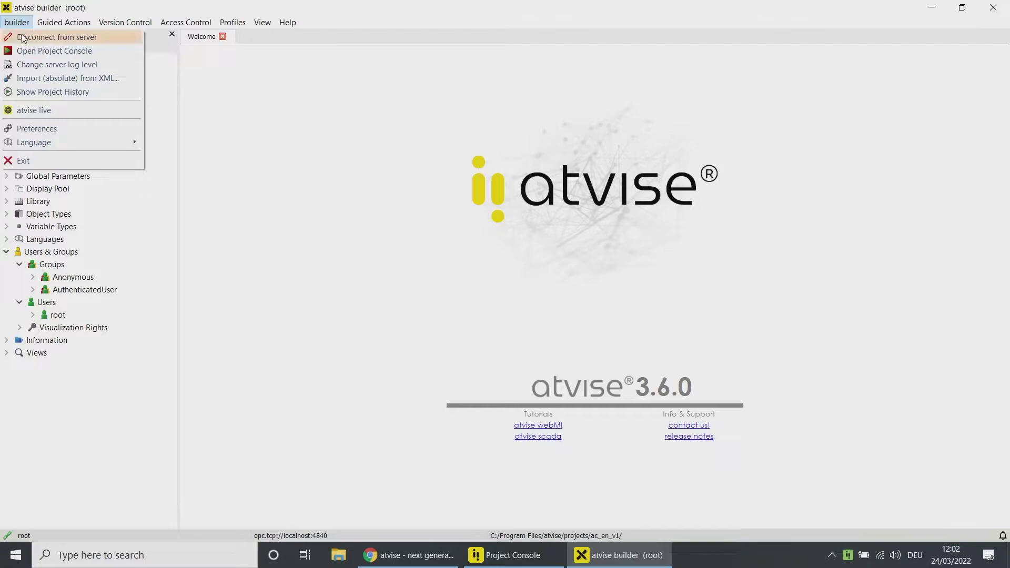
pyautogui.click(23, 79)
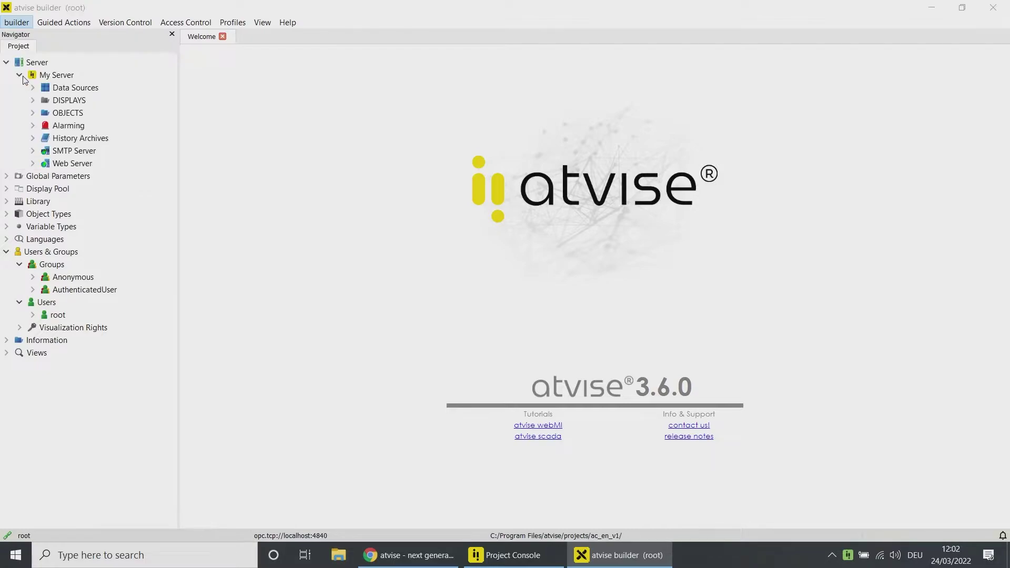
pyautogui.click(57, 122)
pyautogui.click(158, 133)
pyautogui.click(394, 310)
pyautogui.click(537, 285)
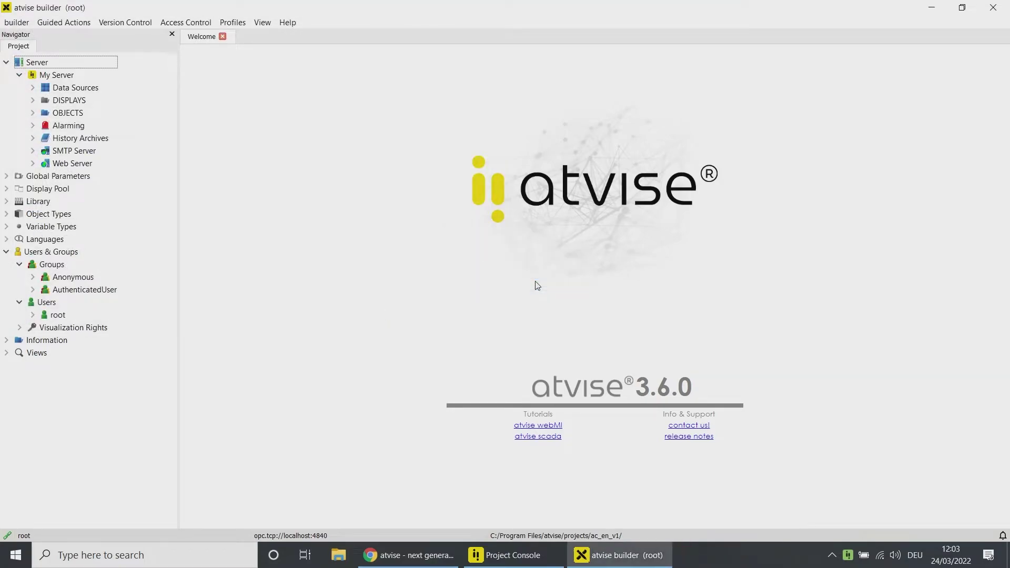
# Step: Expand OBJECTS to show Machine A and Machine B, and browse the DISPLAYS USER and SYSTEM folders
pyautogui.click(33, 112)
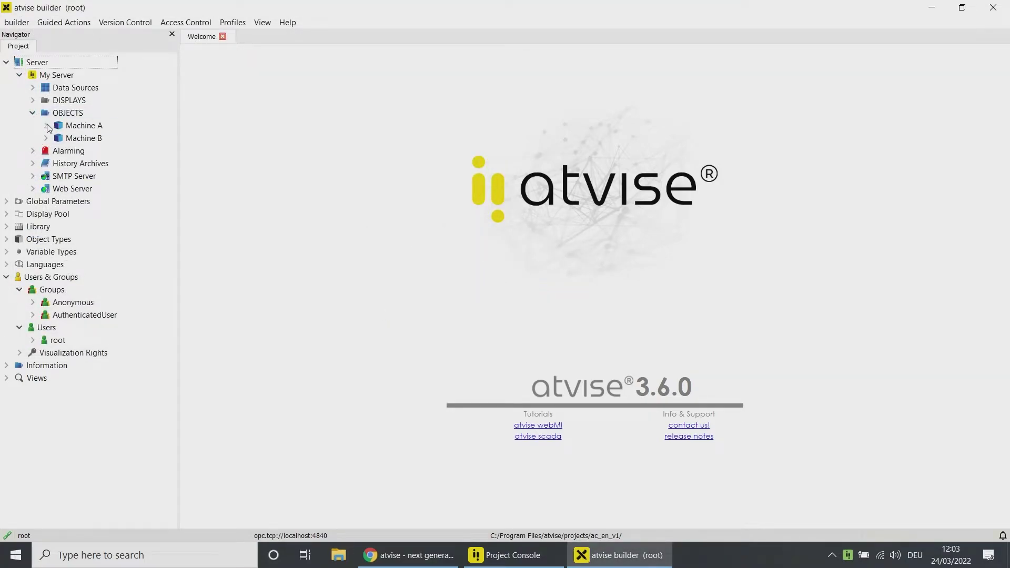
pyautogui.click(46, 125)
pyautogui.click(46, 227)
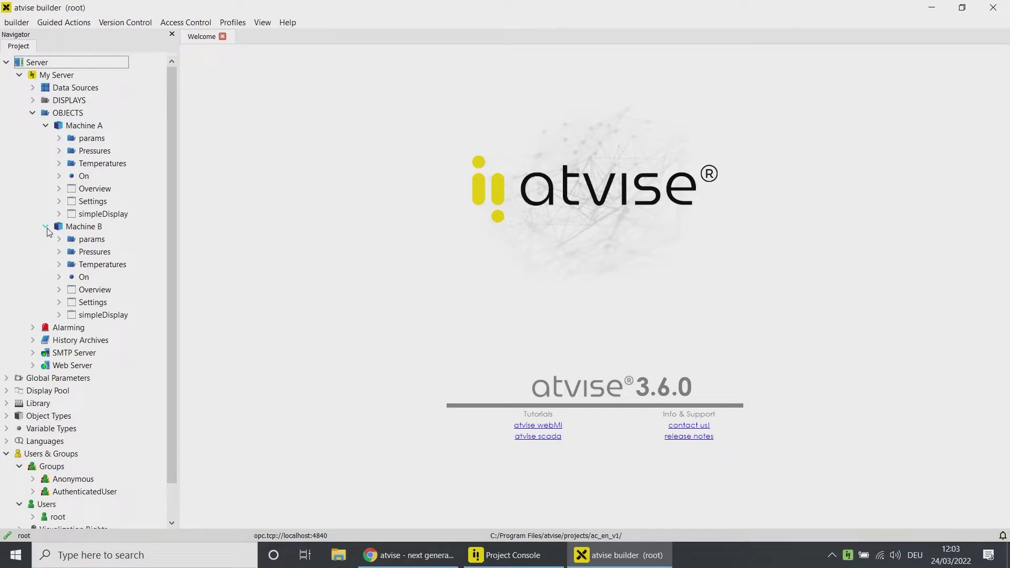
pyautogui.click(32, 100)
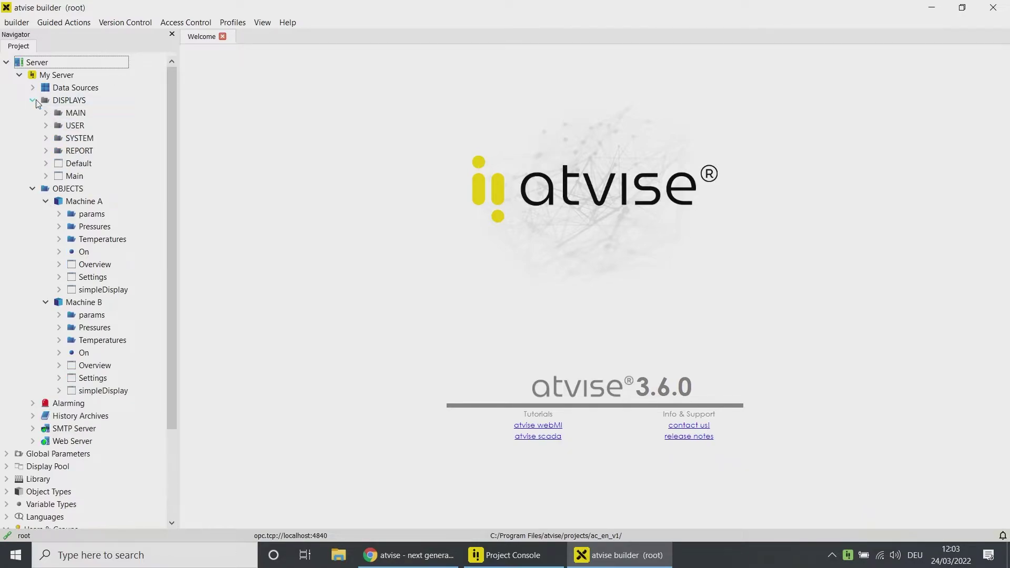
pyautogui.click(46, 126)
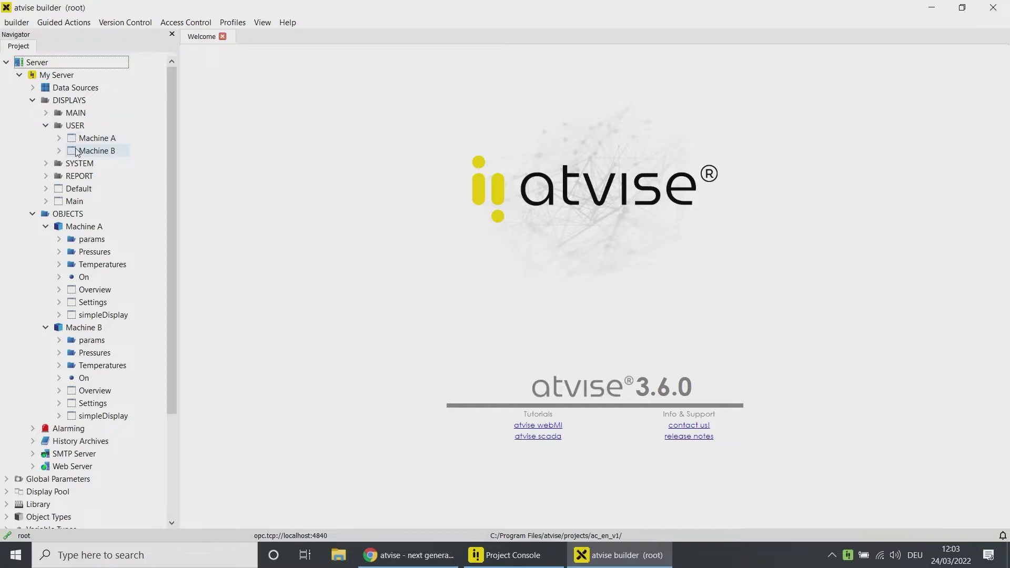
pyautogui.click(47, 163)
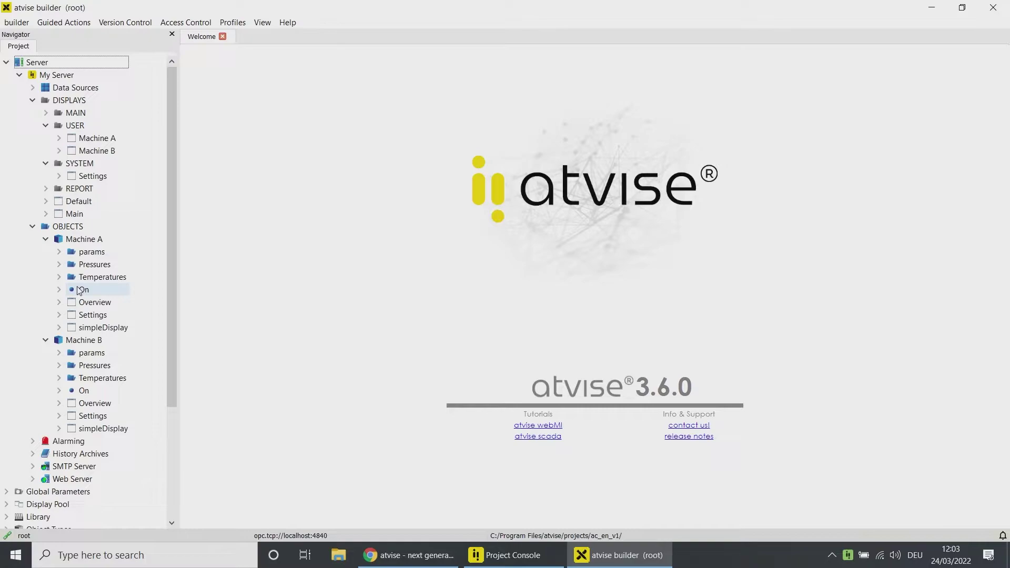
pyautogui.click(46, 163)
pyautogui.click(46, 125)
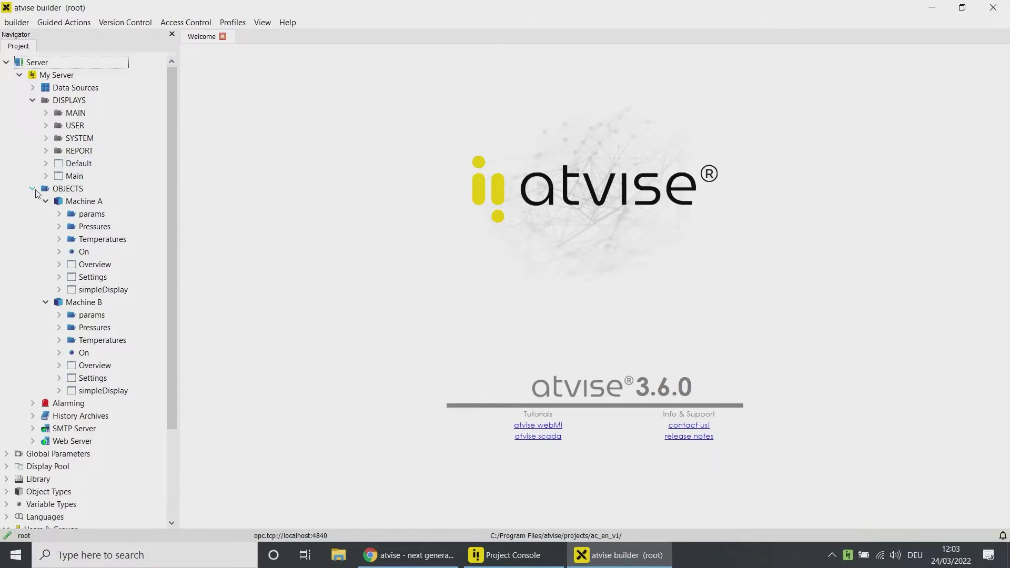
pyautogui.scroll(-3, 37, 210)
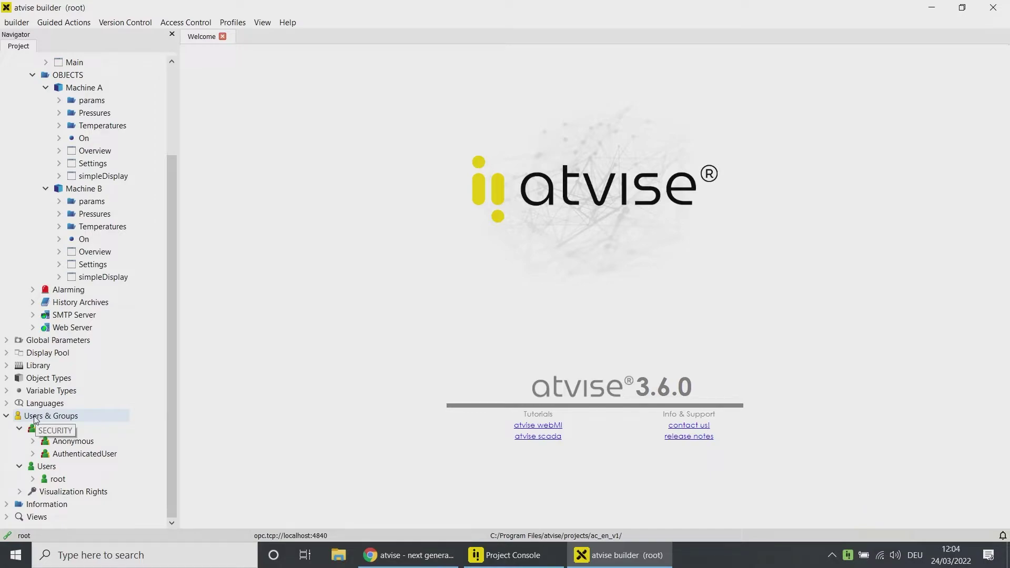
# Step: Add a new user 'Operator A' and open its User-Editor
pyautogui.rightClick(46, 467)
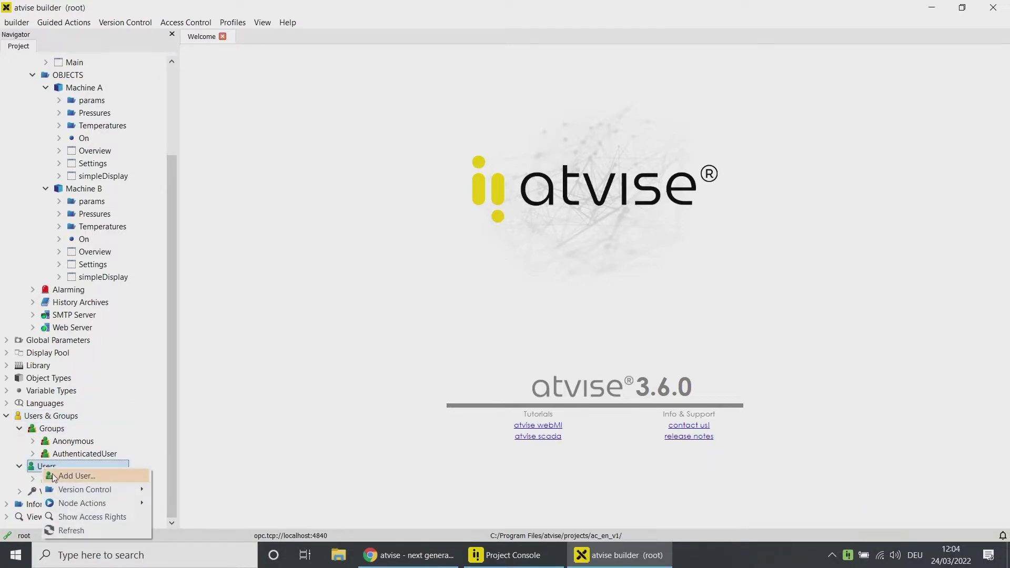
pyautogui.click(53, 478)
pyautogui.write('Opera')
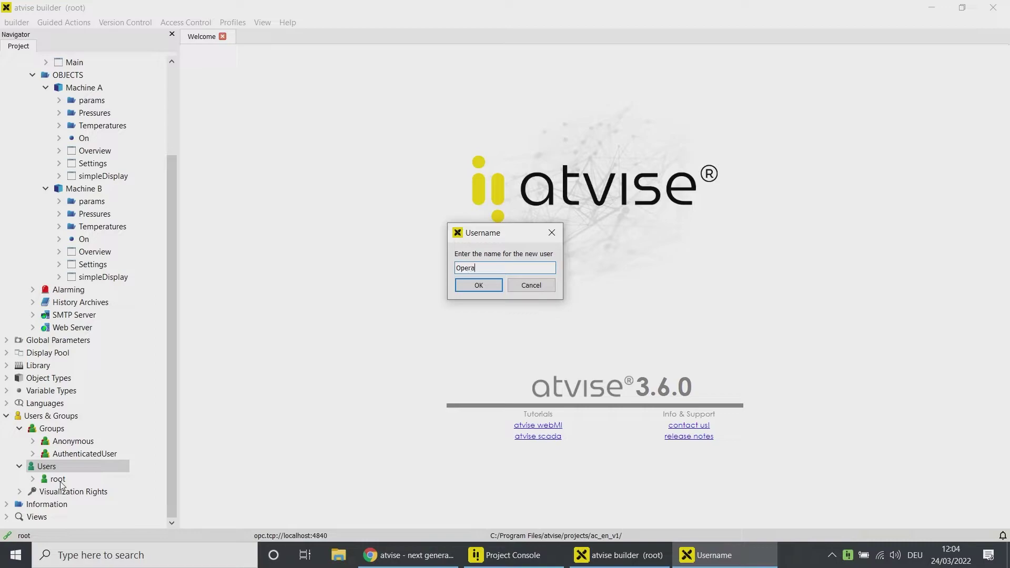
pyautogui.write('tor A')
pyautogui.click(479, 285)
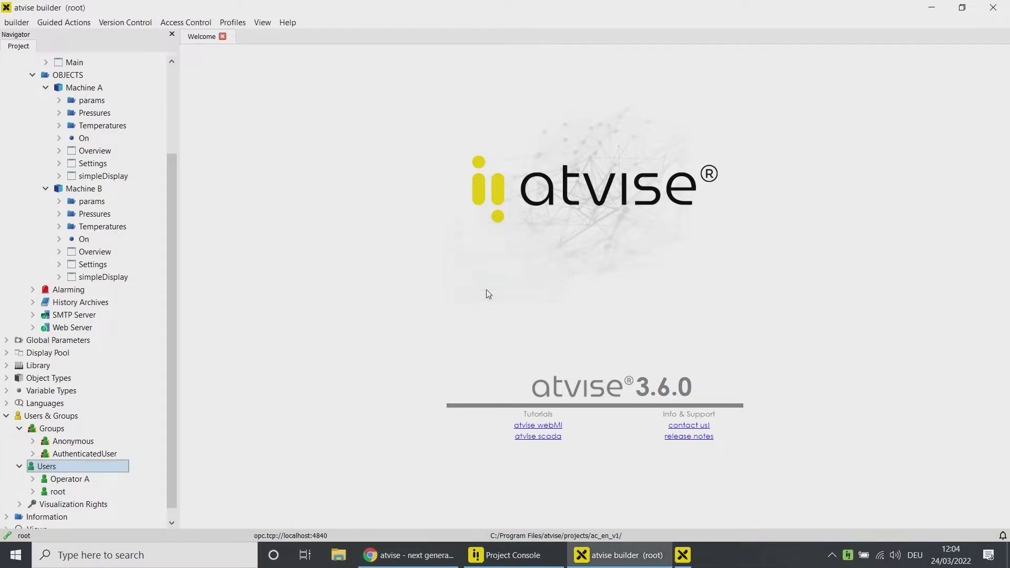
pyautogui.doubleClick(93, 483)
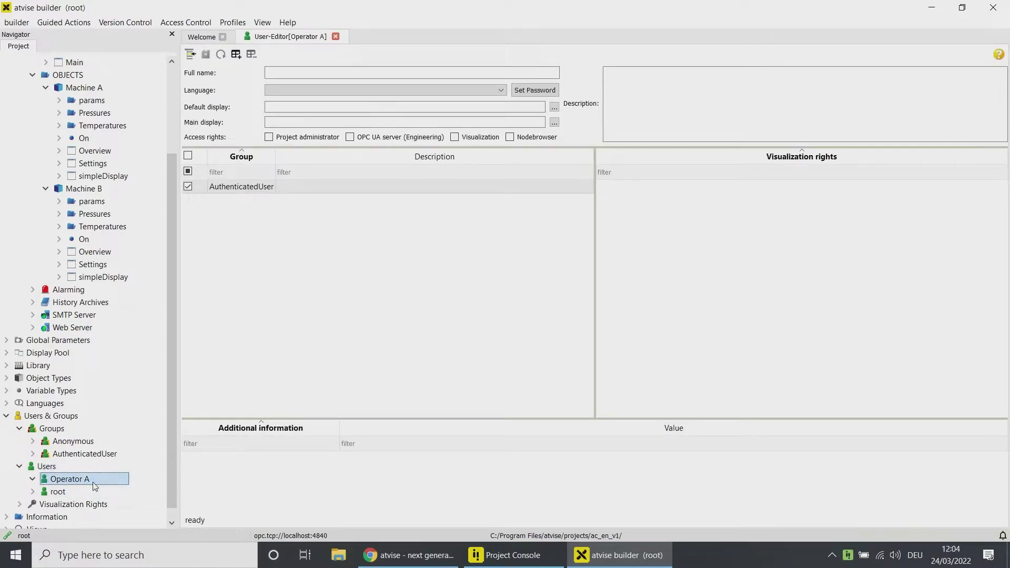
pyautogui.click(409, 73)
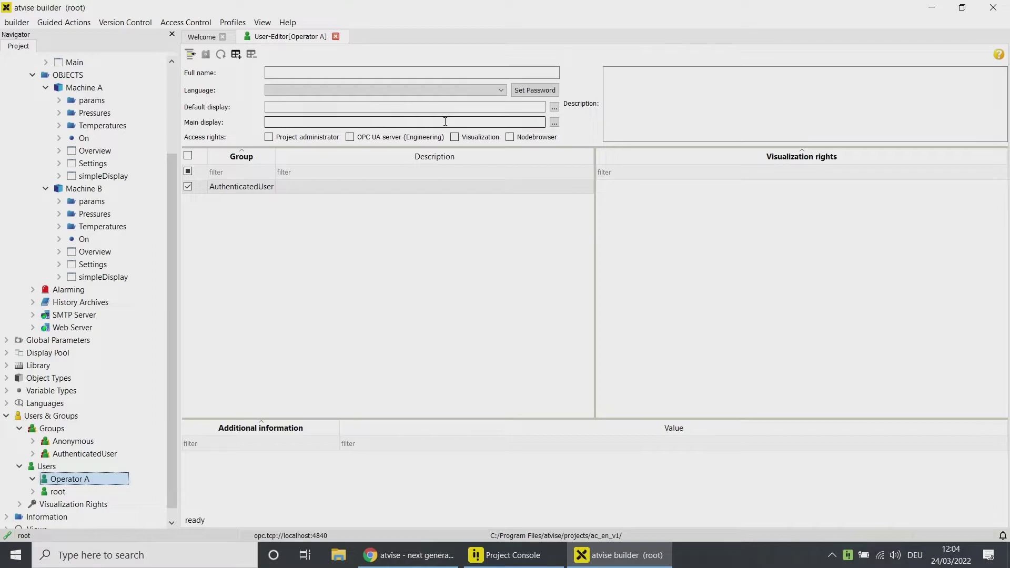
# Step: Add an additional information entry named 'Number' with value 8399 to Operator A
pyautogui.click(236, 55)
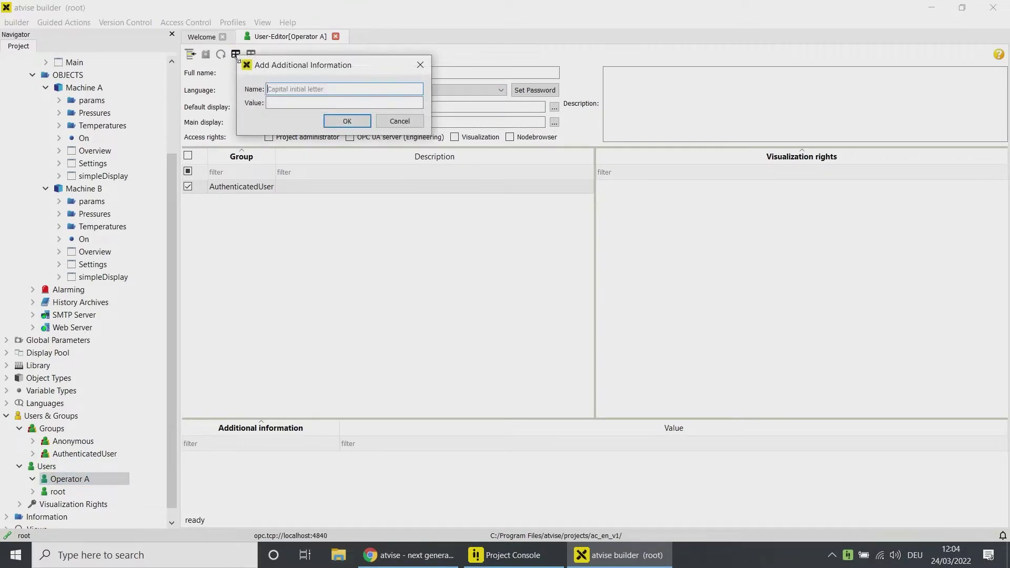
pyautogui.write('Number')
pyautogui.press('Tab')
pyautogui.write('3399')
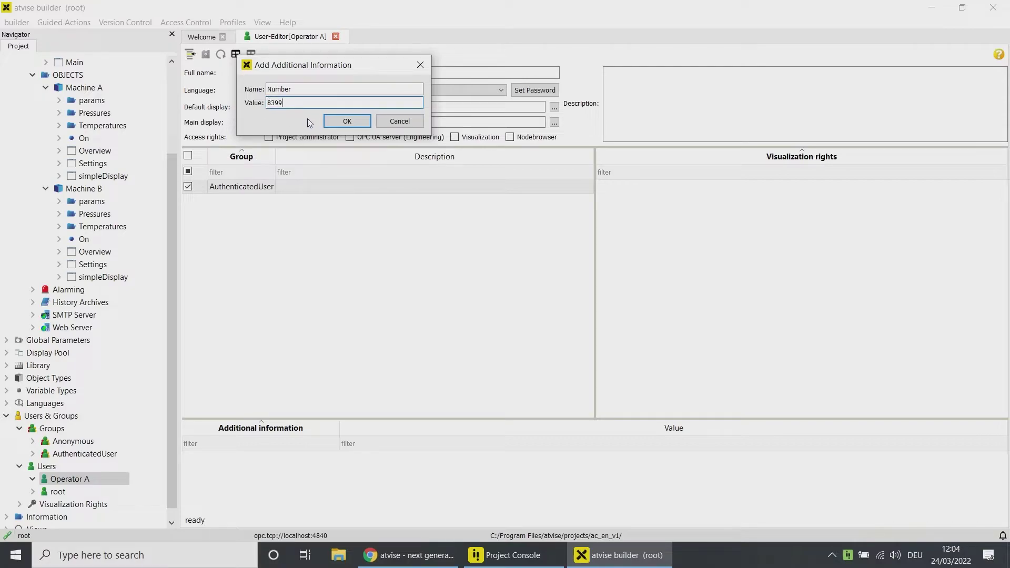
pyautogui.click(330, 120)
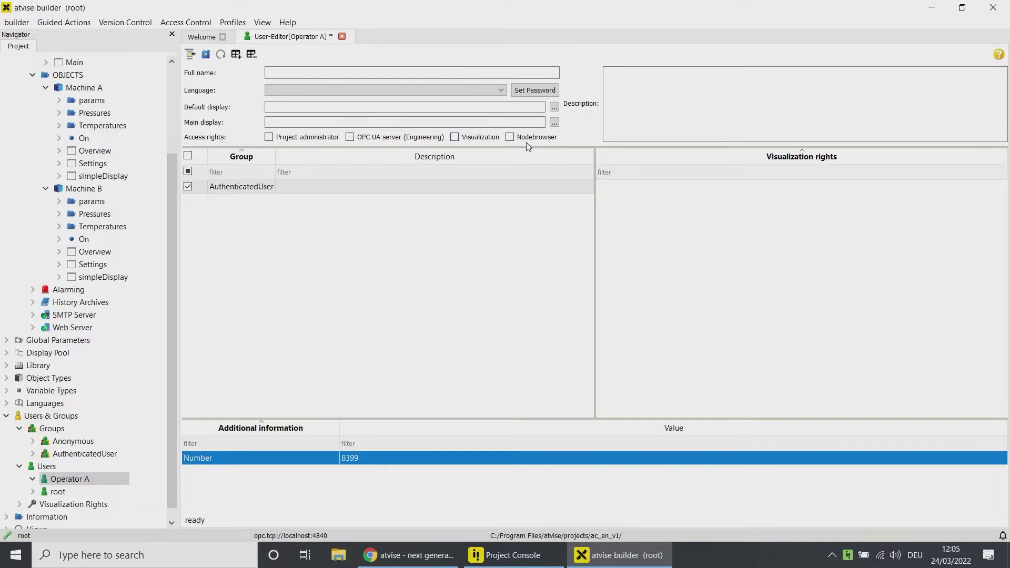
# Step: Save Operator A with Visualization access, then add user 'Operator B' with Visualization checked
pyautogui.click(454, 141)
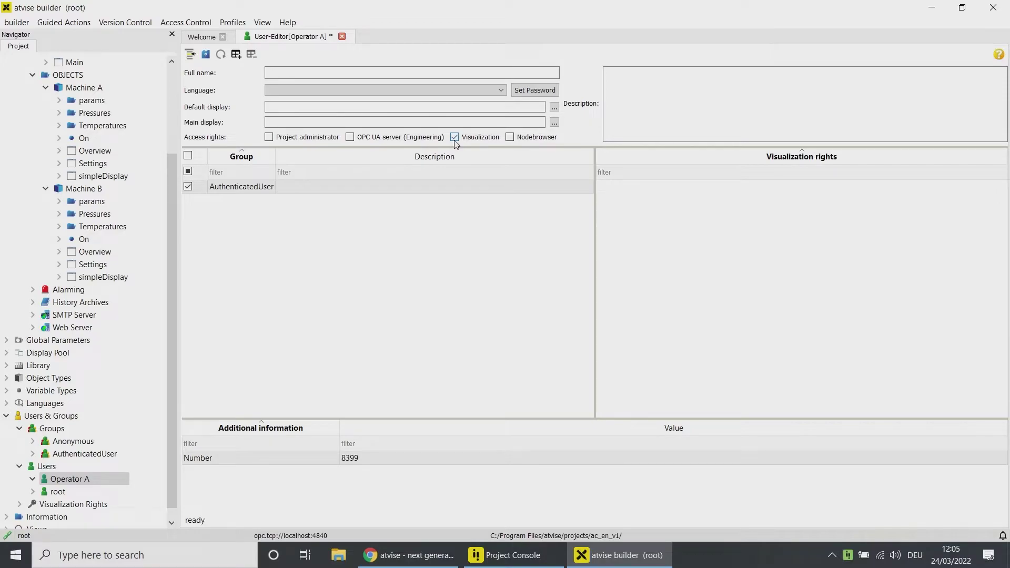
pyautogui.click(204, 56)
pyautogui.rightClick(48, 467)
pyautogui.click(51, 475)
pyautogui.write('Operator B')
pyautogui.press('Return')
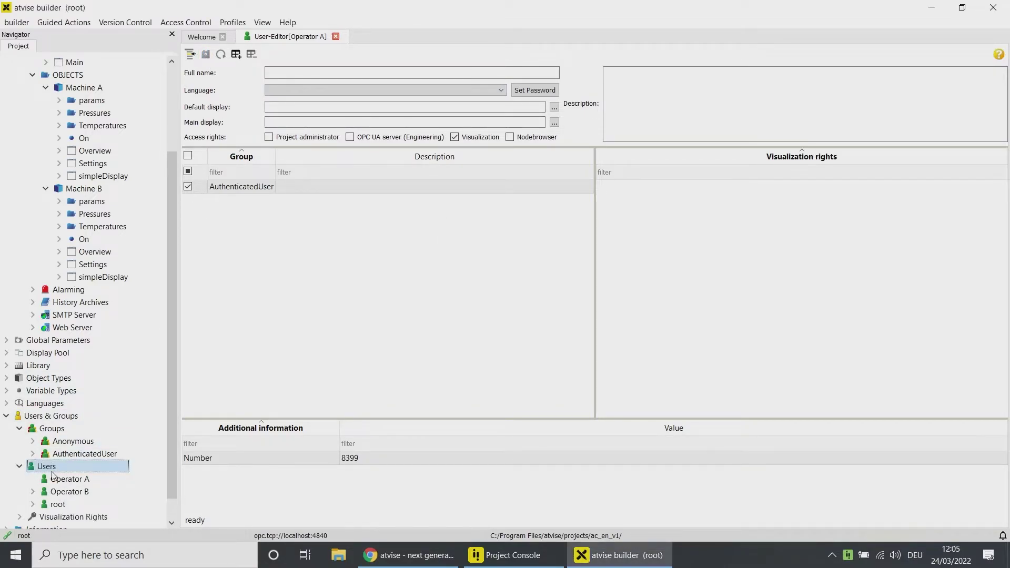
pyautogui.click(455, 138)
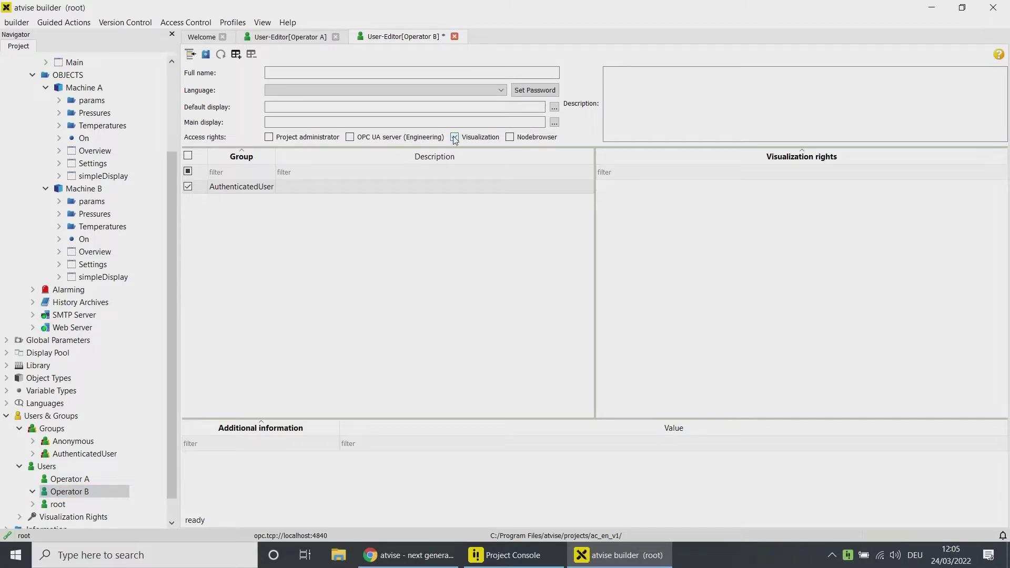
# Step: Add user 'Engineer' with Visualization and OPC UA server (Engineering) rights; save Engineer and Operator B
pyautogui.rightClick(48, 466)
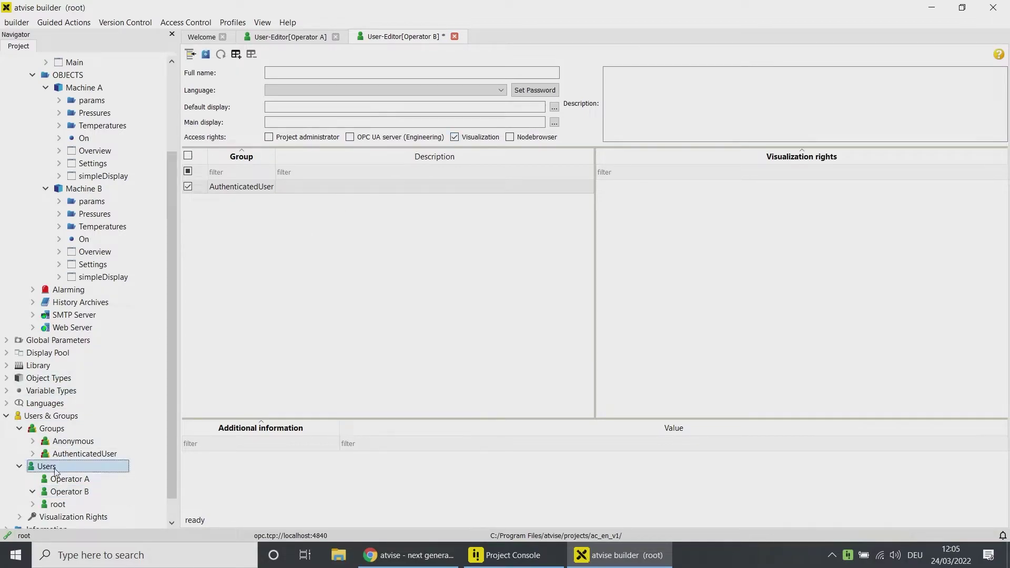
pyautogui.click(63, 478)
pyautogui.write('Engineer')
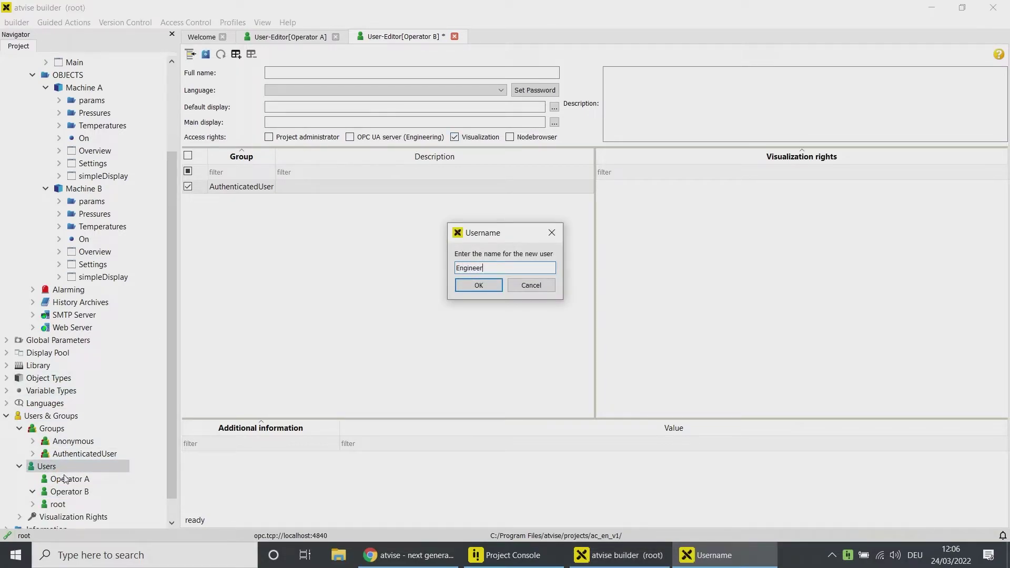
pyautogui.press('Return')
pyautogui.click(453, 138)
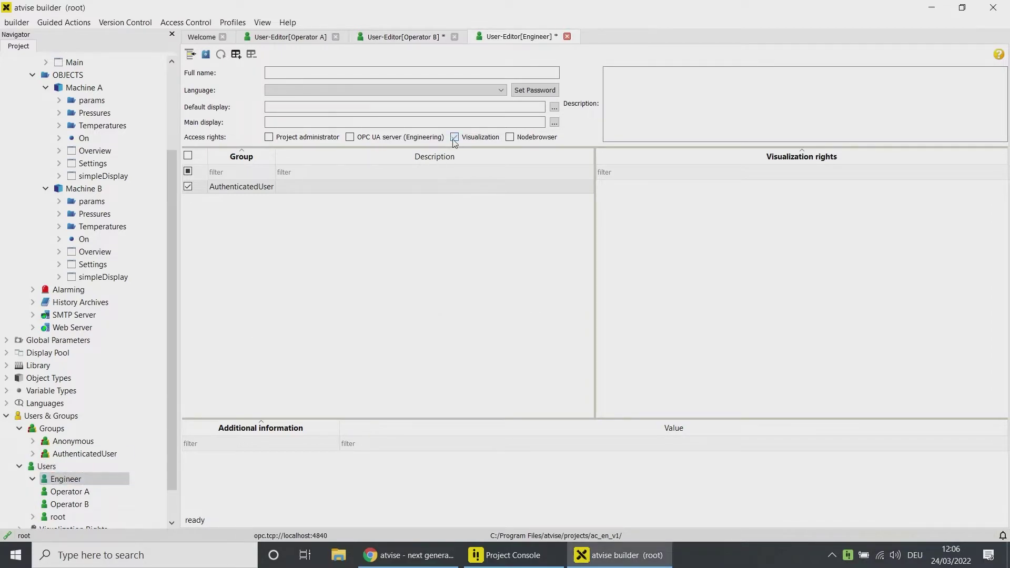
pyautogui.click(350, 137)
pyautogui.click(207, 59)
pyautogui.click(378, 37)
pyautogui.click(206, 56)
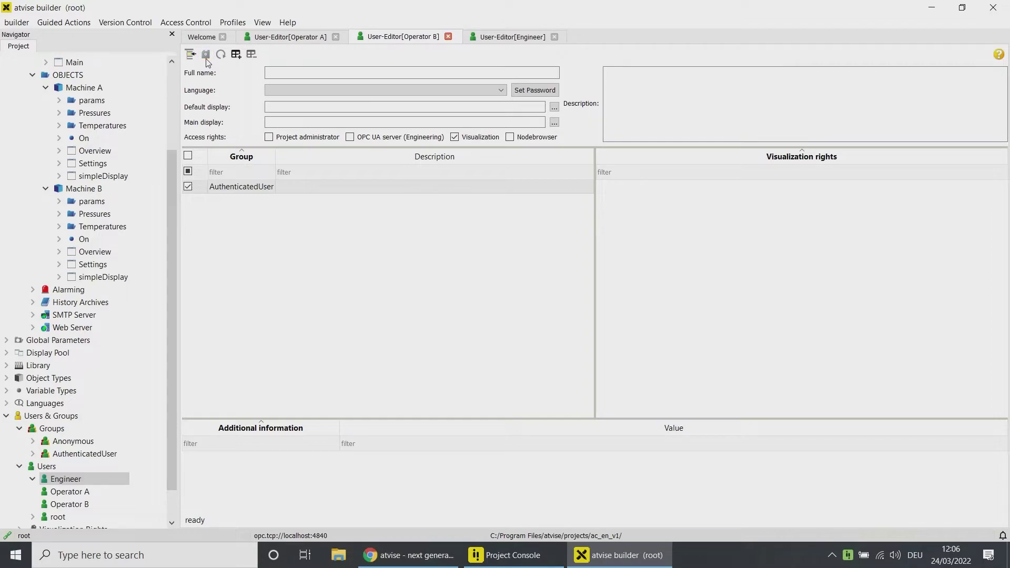
# Step: Create group 'Operators A' containing user Operator A and save it
pyautogui.rightClick(62, 429)
pyautogui.click(74, 438)
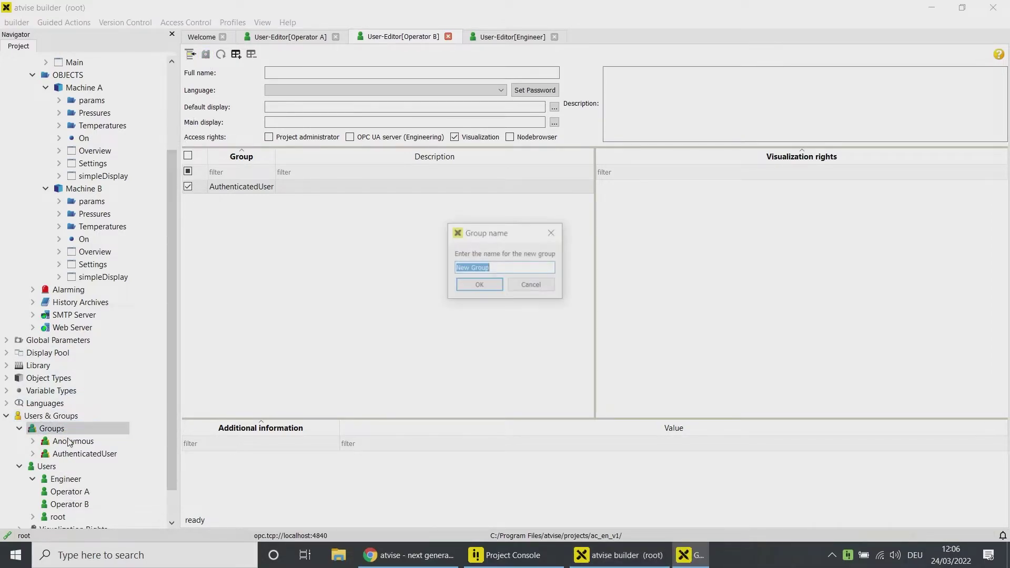
pyautogui.write('Oper')
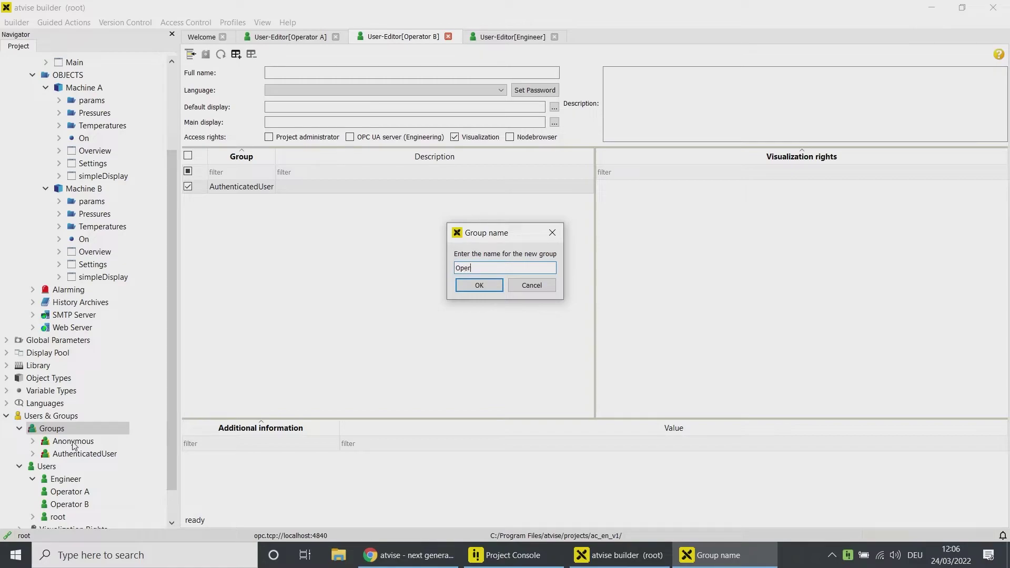
pyautogui.write('ators A')
pyautogui.press('Return')
pyautogui.doubleClick(74, 467)
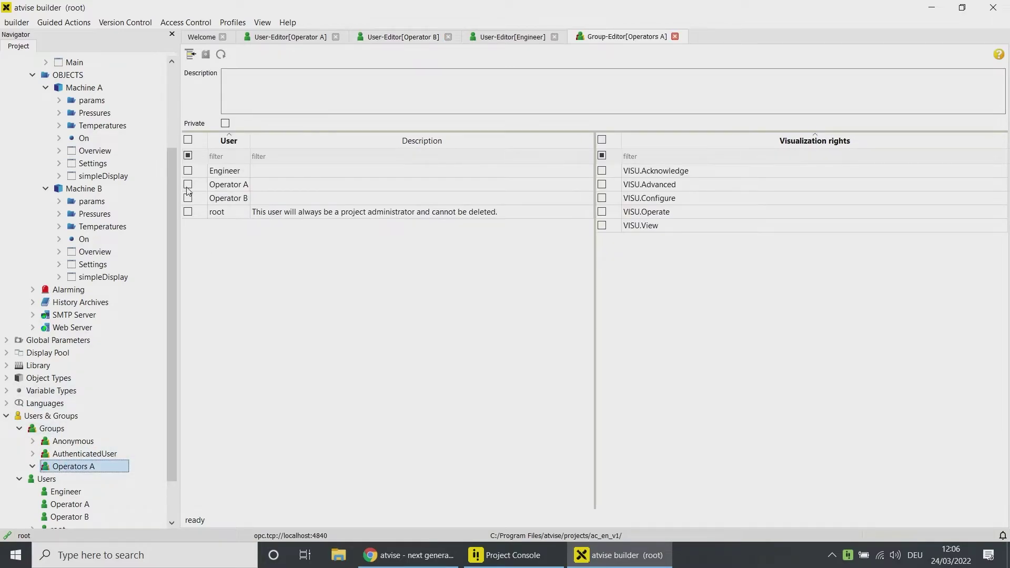
pyautogui.click(188, 186)
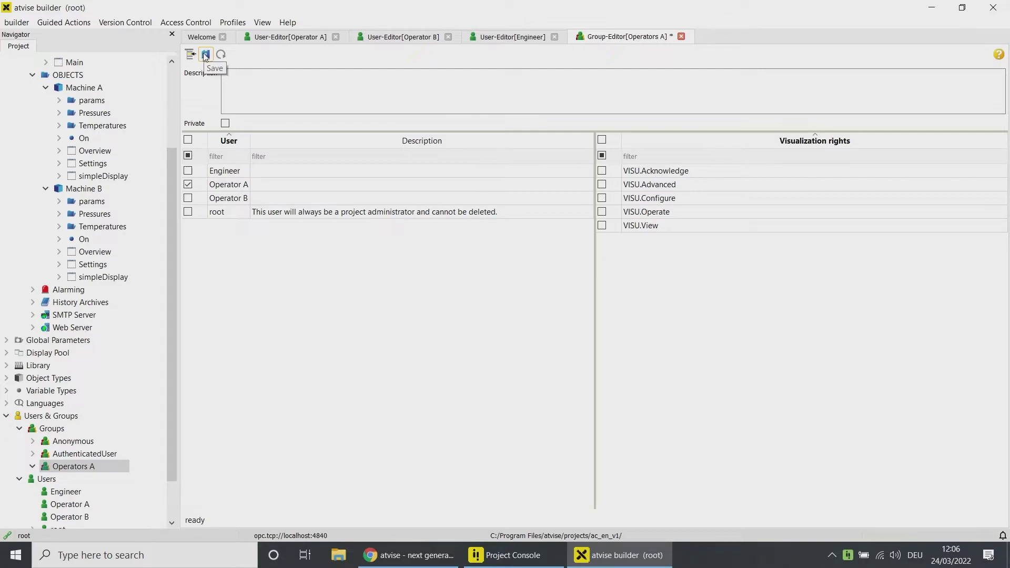
pyautogui.click(206, 55)
# Step: Create groups 'Operators B' and 'Engineers' with Operator B and Engineer as members, and save them
pyautogui.rightClick(52, 428)
pyautogui.click(81, 441)
pyautogui.write('Operators B')
pyautogui.press('Return')
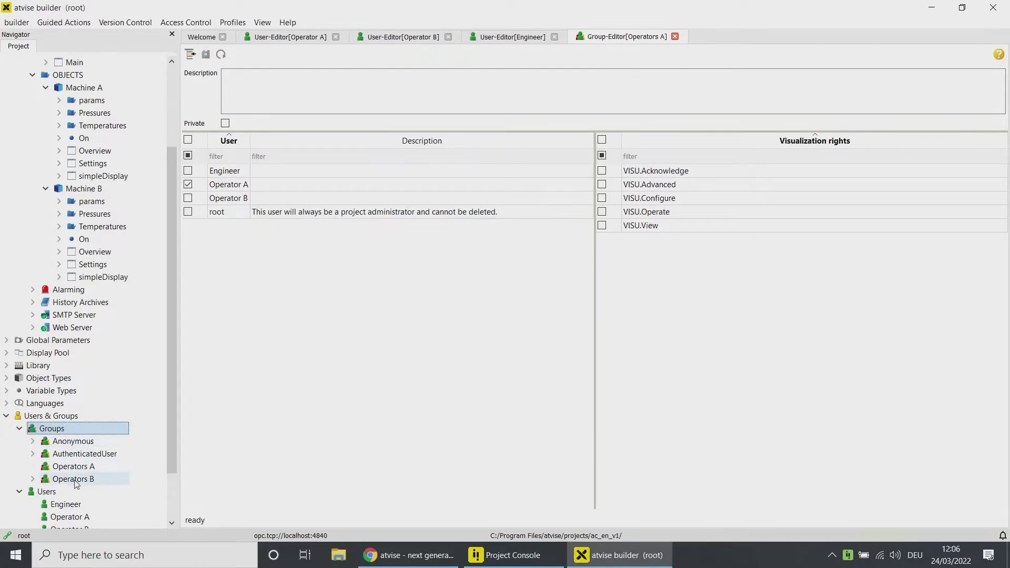
pyautogui.doubleClick(74, 479)
pyautogui.rightClick(84, 428)
pyautogui.click(92, 438)
pyautogui.write('Engine')
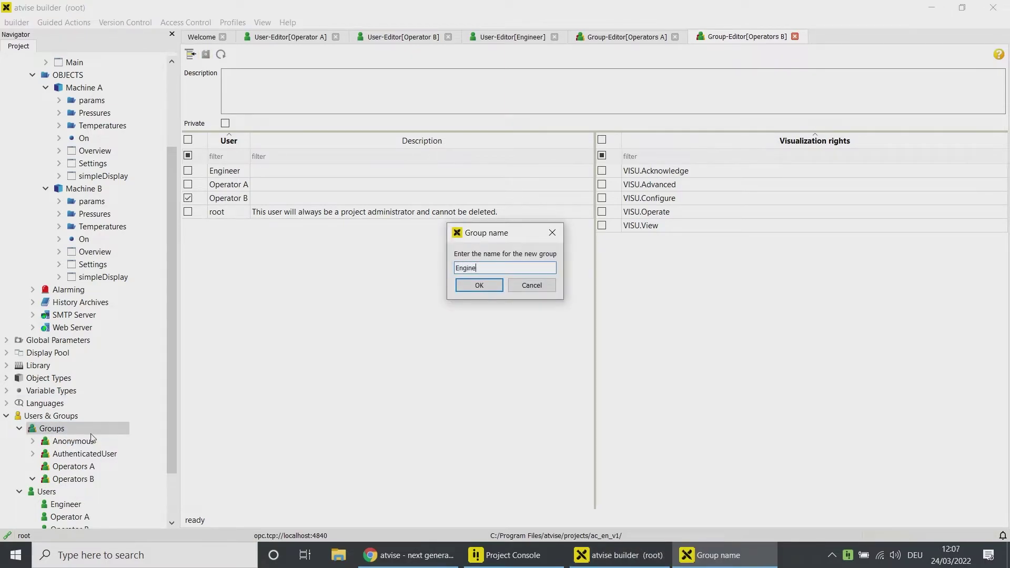
pyautogui.write('ers')
pyautogui.press('Return')
pyautogui.doubleClick(69, 466)
pyautogui.click(188, 171)
pyautogui.click(206, 54)
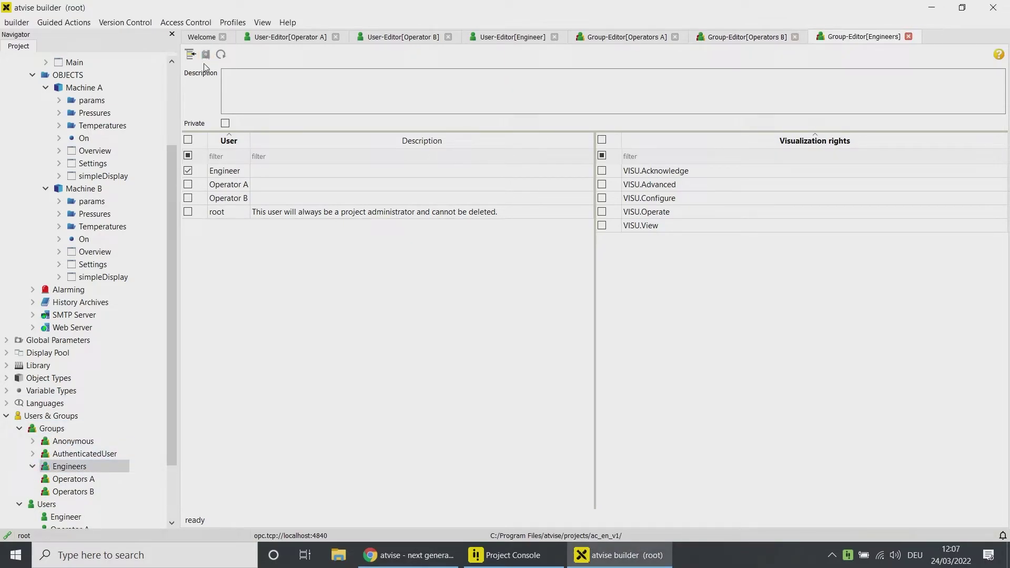
# Step: Close all six open editor tabs, leaving only the Welcome page
pyautogui.click(908, 36)
pyautogui.click(795, 36)
pyautogui.click(675, 36)
pyautogui.click(555, 37)
pyautogui.click(449, 37)
pyautogui.click(336, 36)
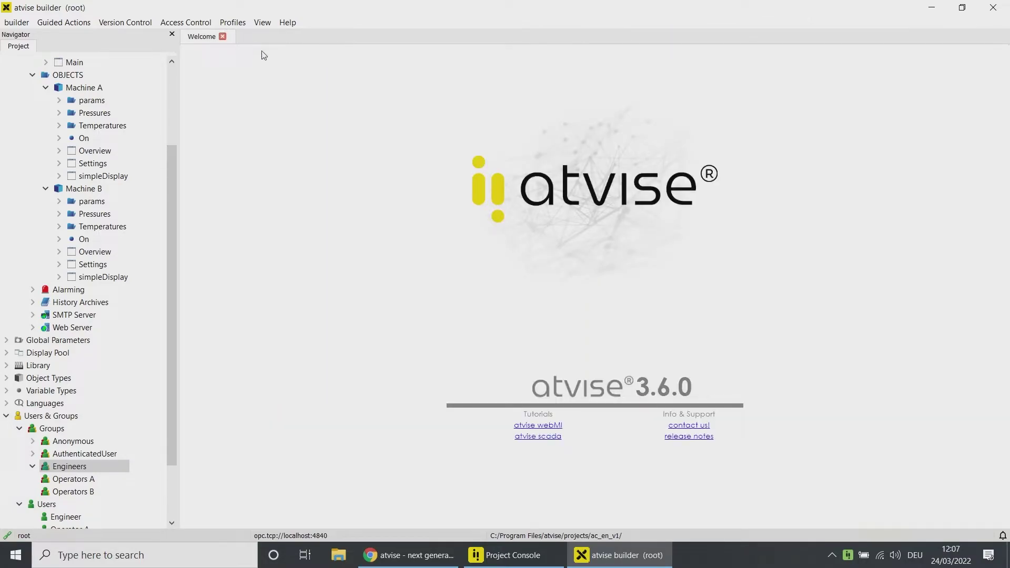
# Step: Open the Access Control Editor via Access Control > Assign Access Rights..
pyautogui.click(179, 27)
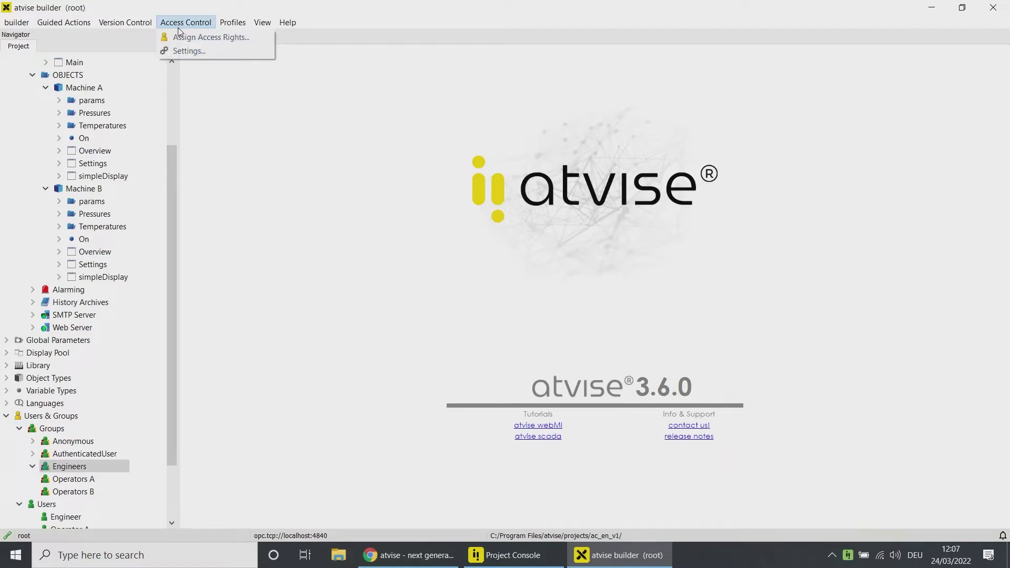
pyautogui.click(178, 35)
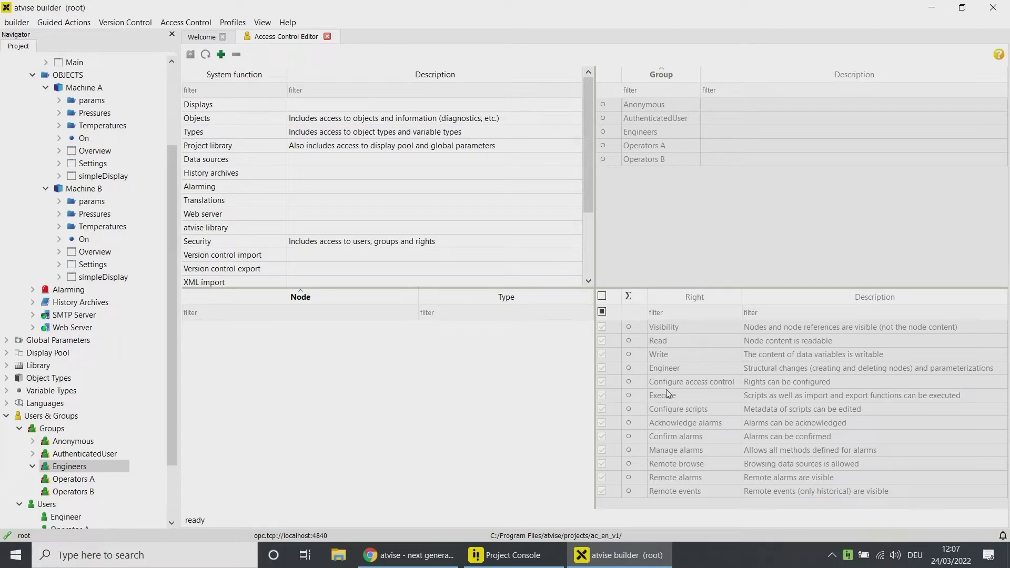
pyautogui.click(229, 120)
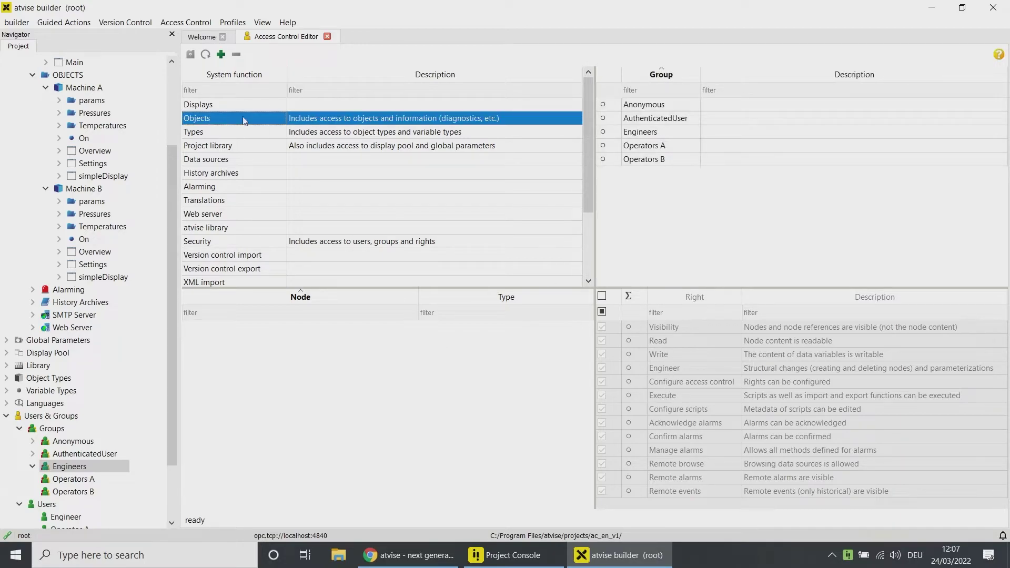
pyautogui.click(654, 148)
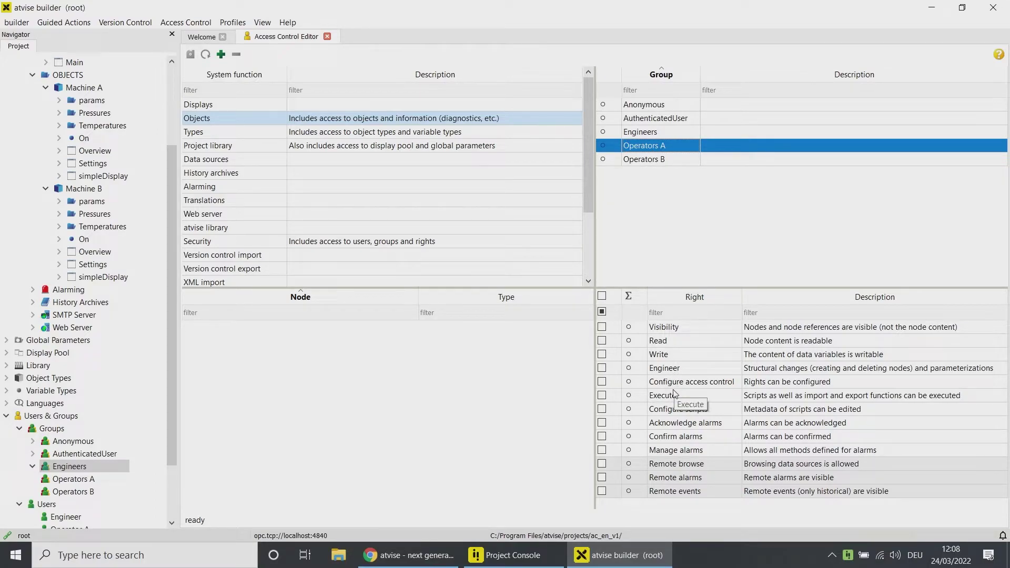
pyautogui.click(641, 109)
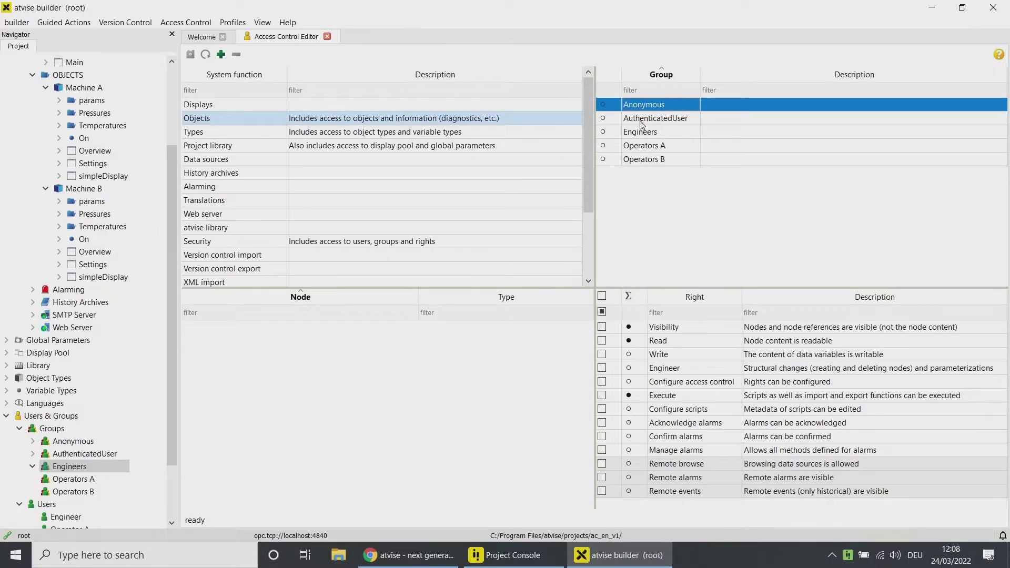
pyautogui.click(642, 124)
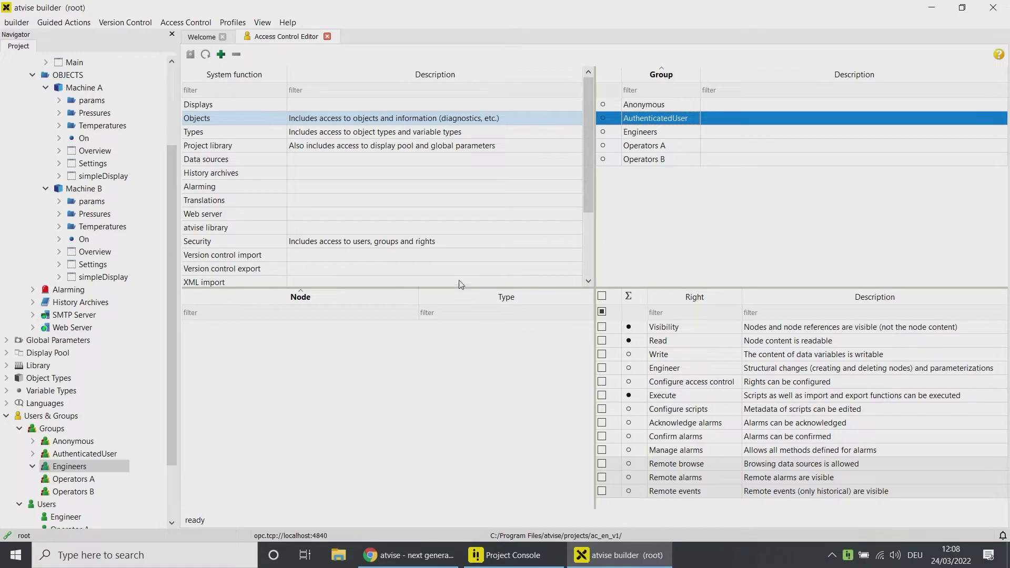
pyautogui.click(259, 139)
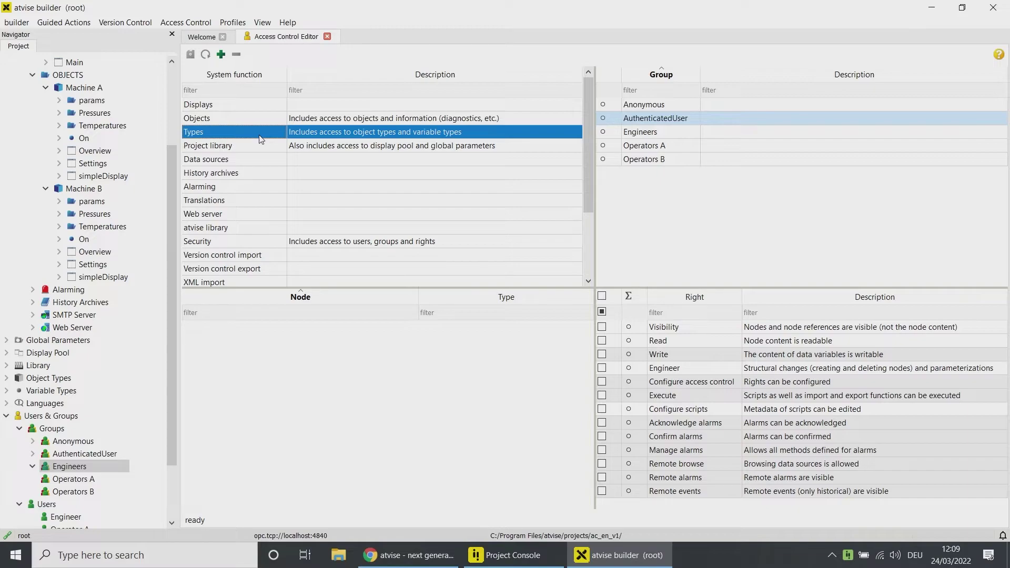
# Step: Grant Read on the Types system function to Operators A and Operators B
pyautogui.click(639, 132)
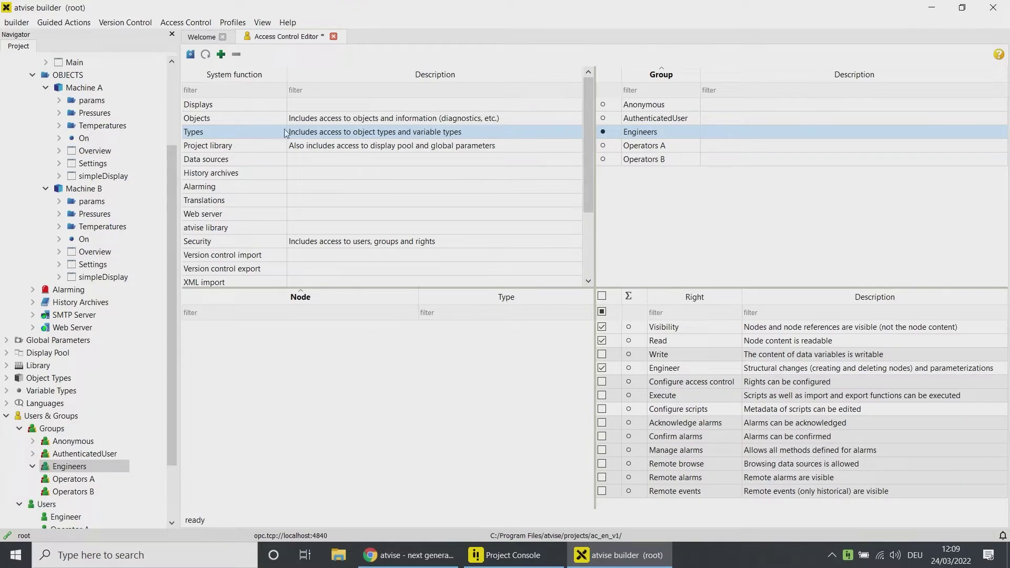
pyautogui.click(637, 147)
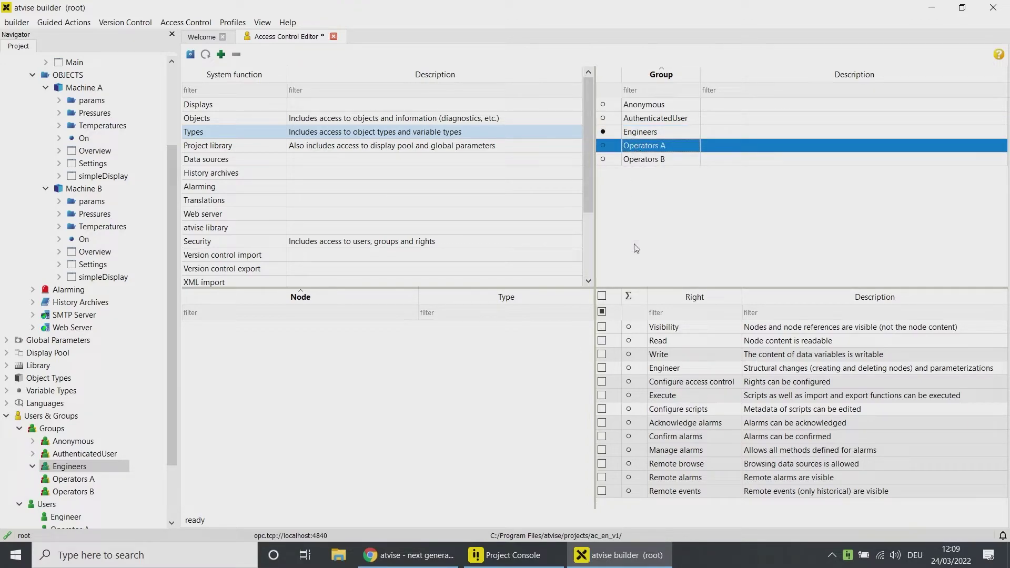
pyautogui.click(603, 343)
pyautogui.click(648, 160)
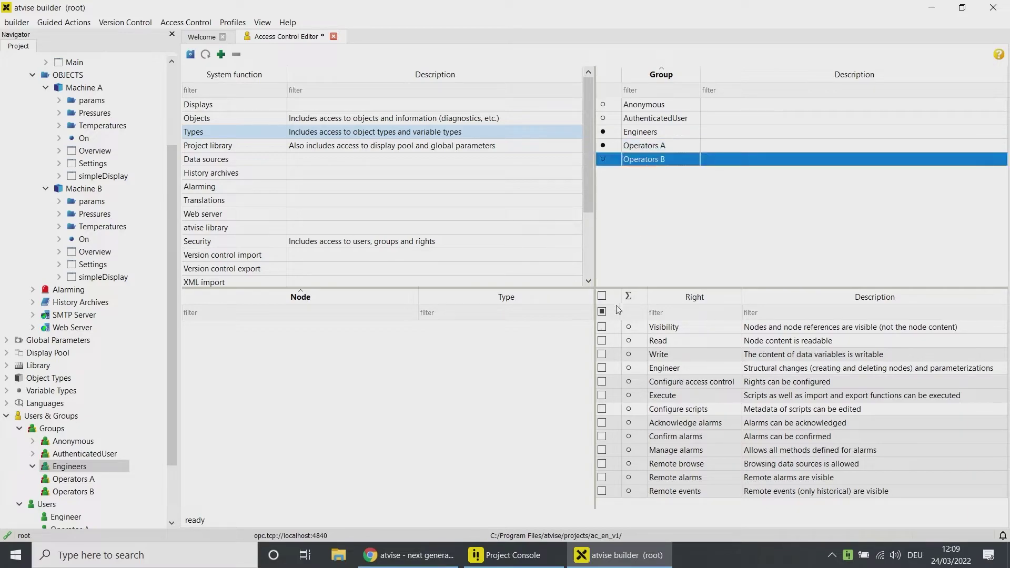
pyautogui.click(603, 343)
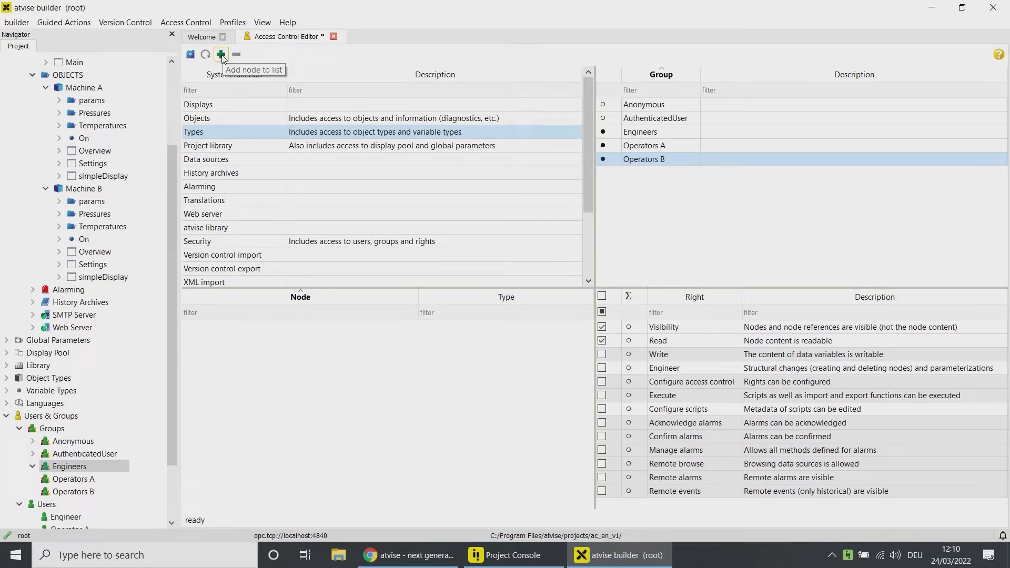
# Step: Add the AGENT.DISPLAYS.SYSTEM.Settings display to the access node list
pyautogui.click(221, 55)
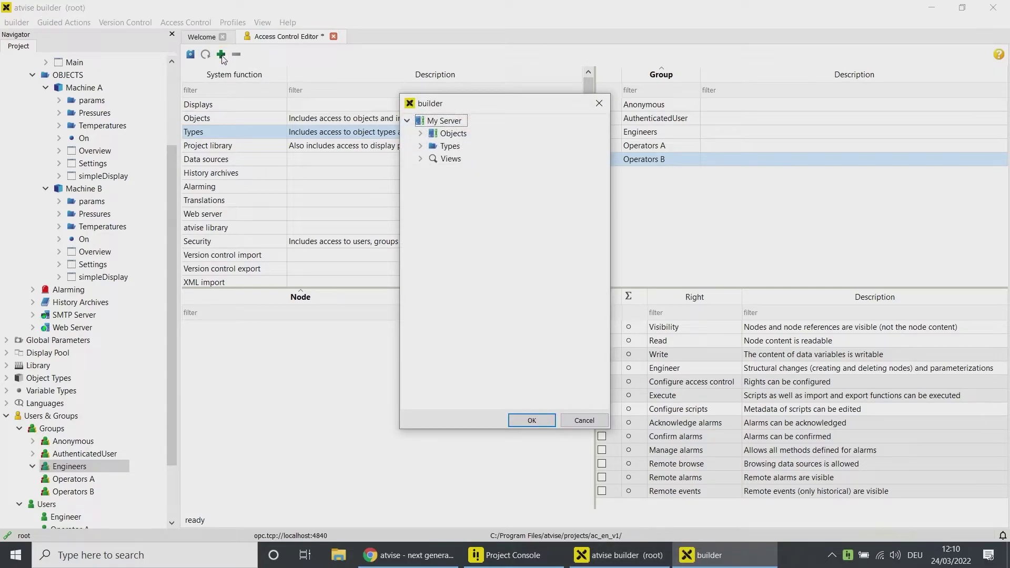
pyautogui.click(421, 133)
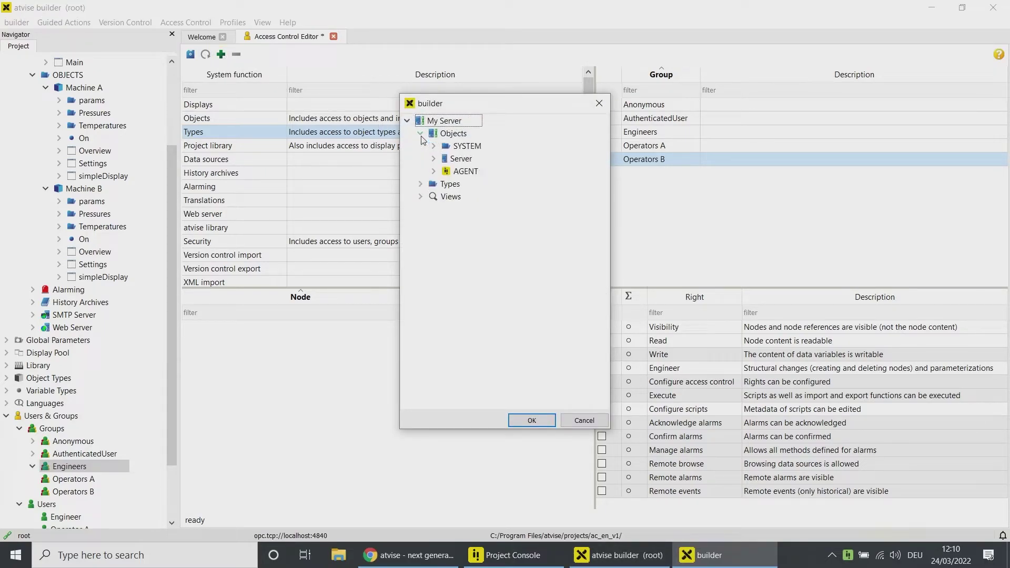
pyautogui.click(433, 171)
pyautogui.click(446, 209)
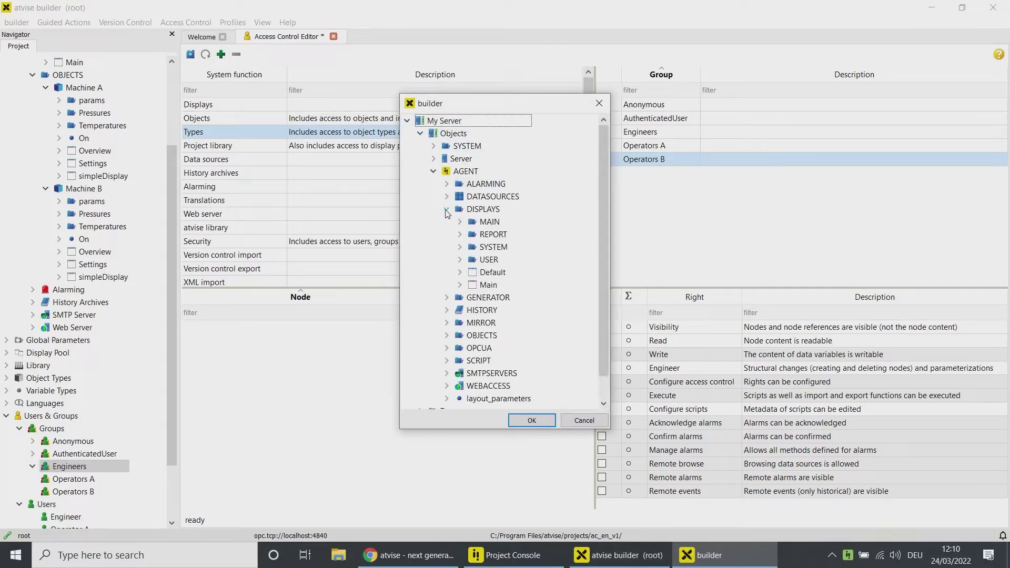
pyautogui.click(460, 247)
pyautogui.click(505, 259)
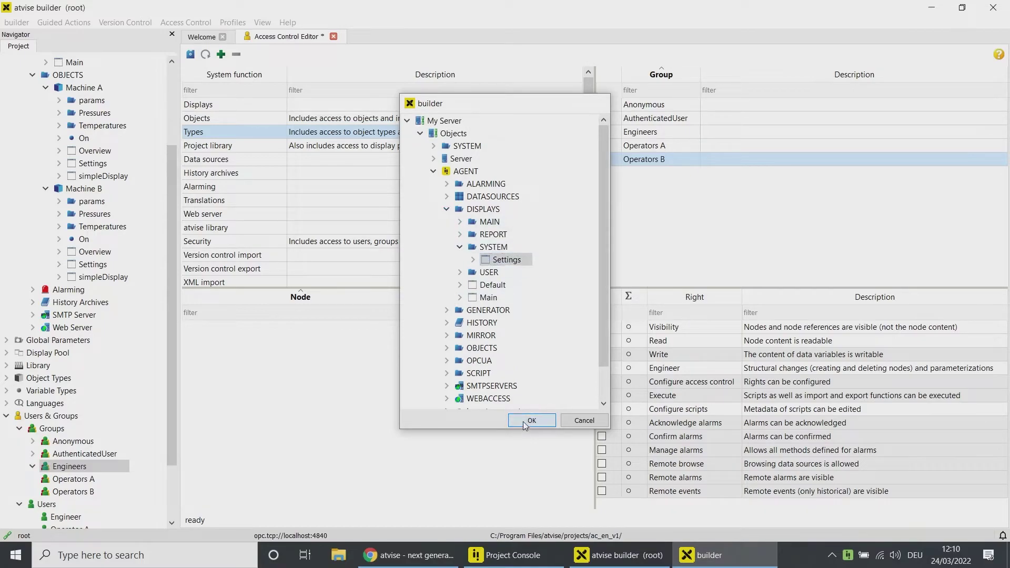
pyautogui.click(523, 422)
# Step: Give Engineers the Engineer right on the Settings display
pyautogui.click(636, 133)
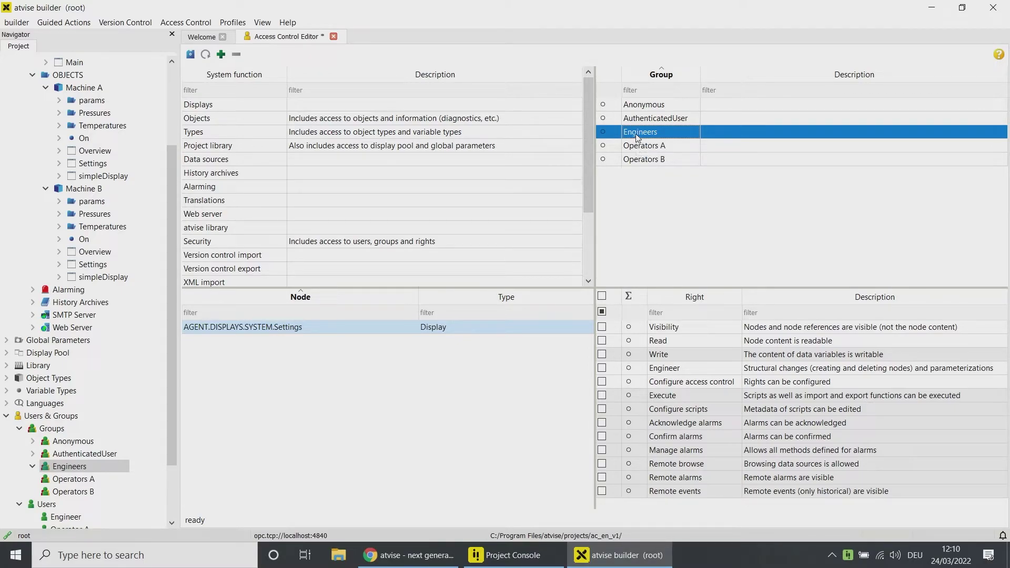
pyautogui.click(602, 368)
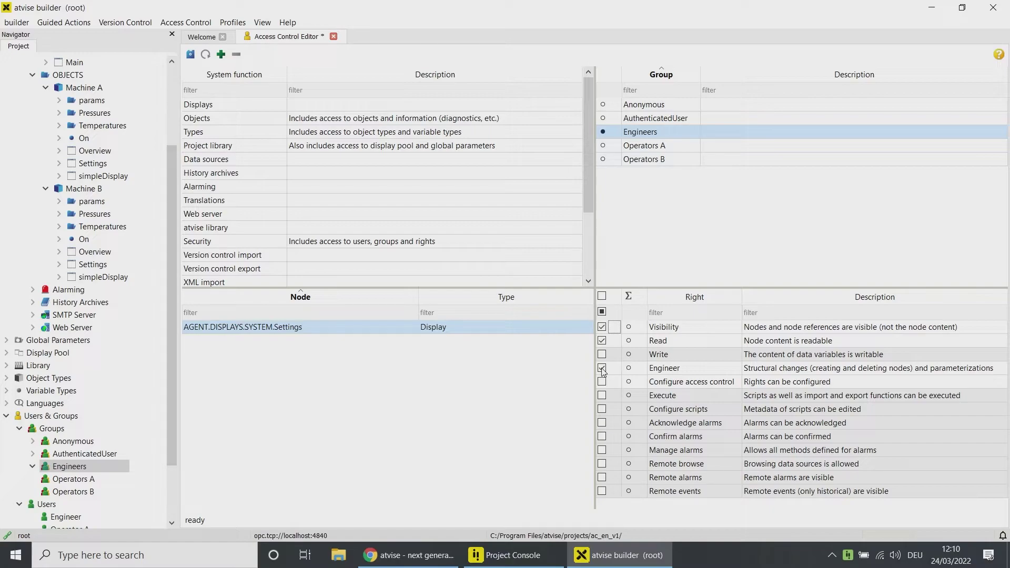
pyautogui.scroll(4, 84, 157)
# Step: Add the Machine A and B displays, granting Read to their operator group and Engineers
pyautogui.click(46, 125)
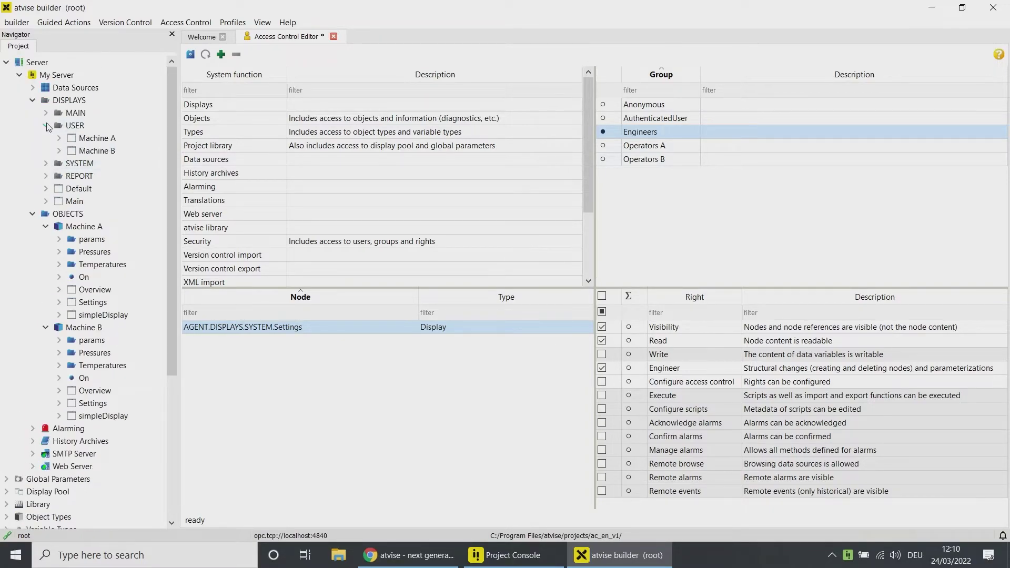
pyautogui.moveTo(82, 141); pyautogui.dragTo(269, 363)
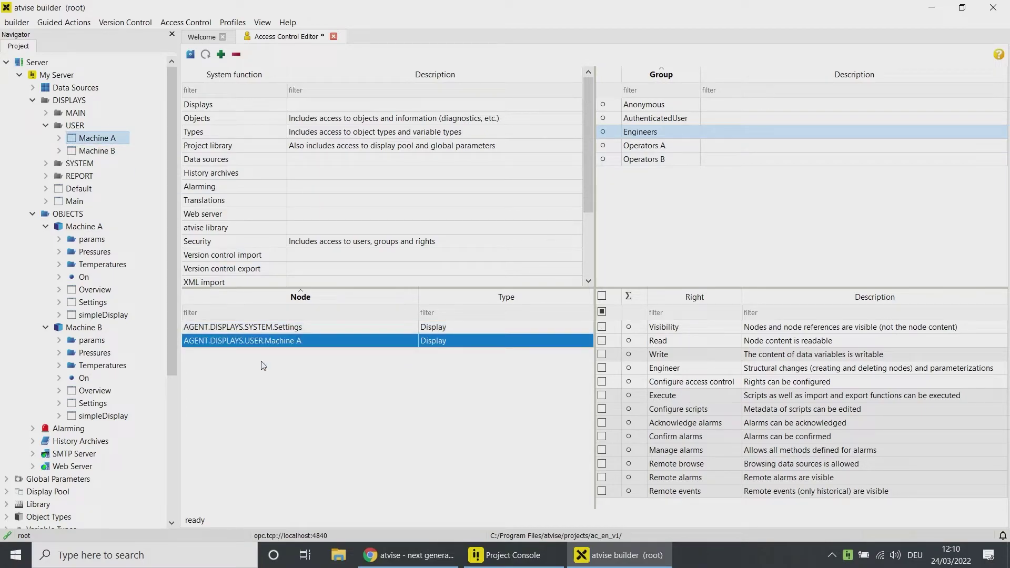
pyautogui.click(623, 146)
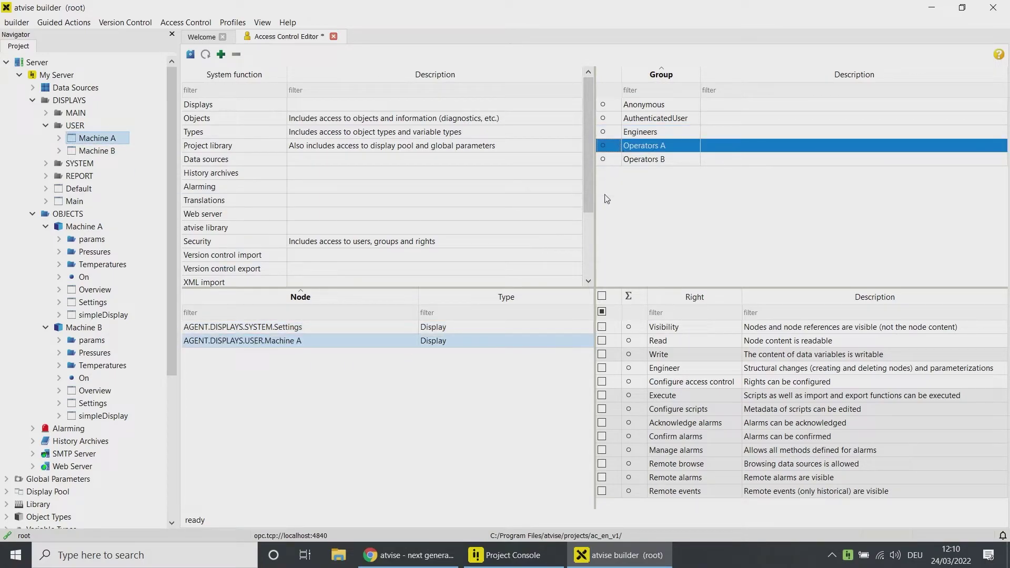
pyautogui.click(602, 341)
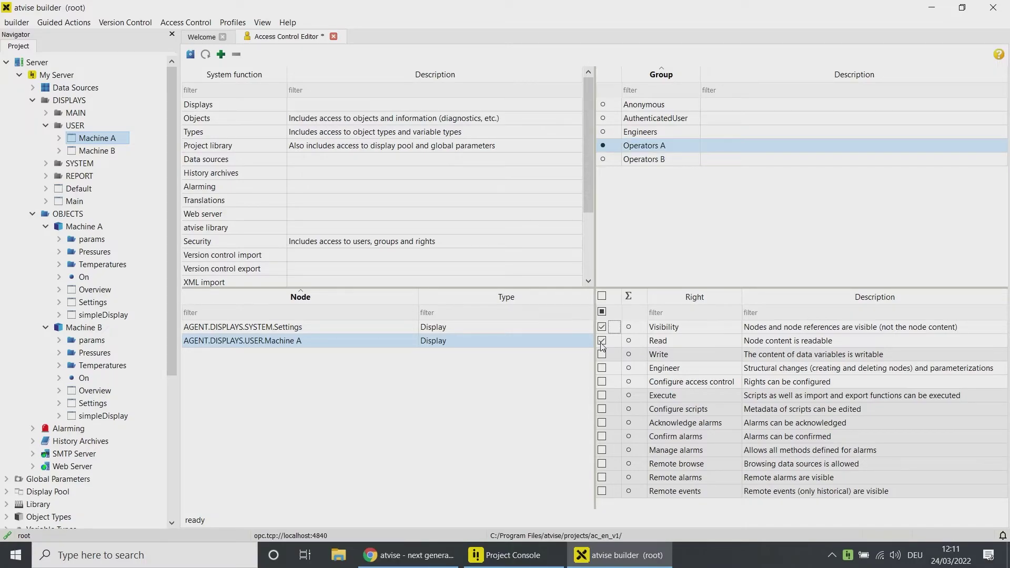
pyautogui.click(634, 133)
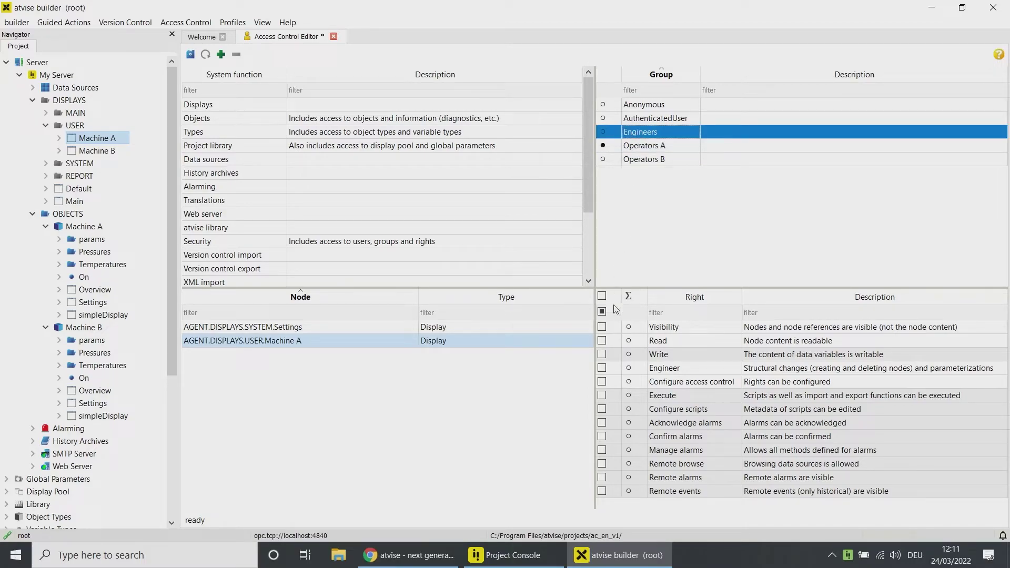
pyautogui.click(602, 341)
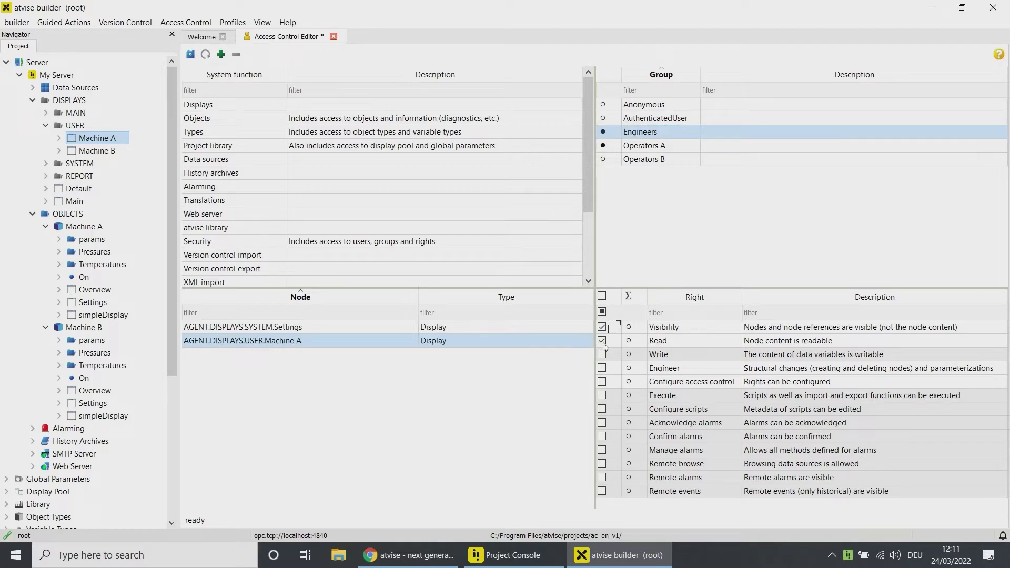
pyautogui.click(100, 151)
pyautogui.moveTo(111, 154); pyautogui.dragTo(263, 406)
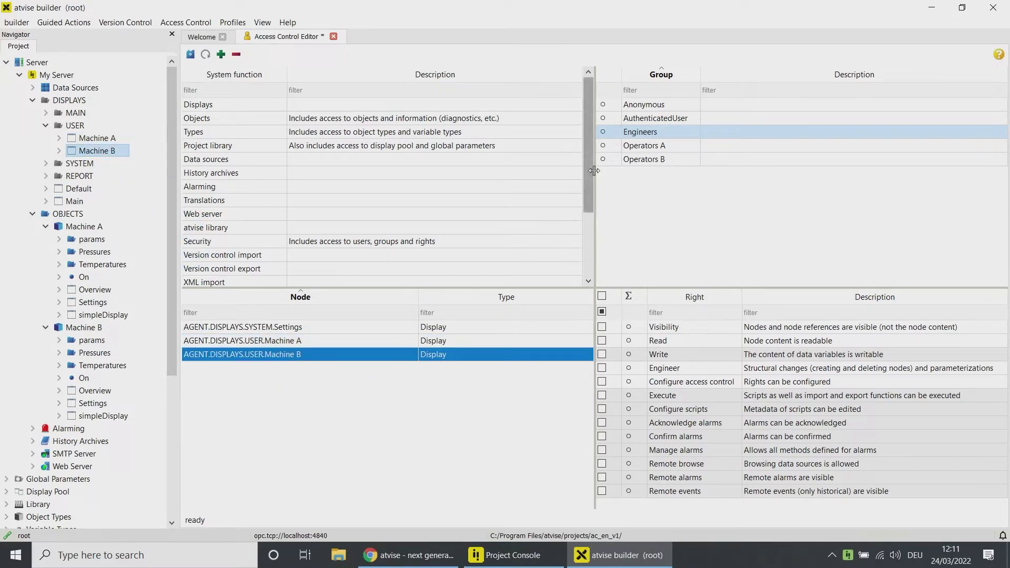
pyautogui.click(617, 160)
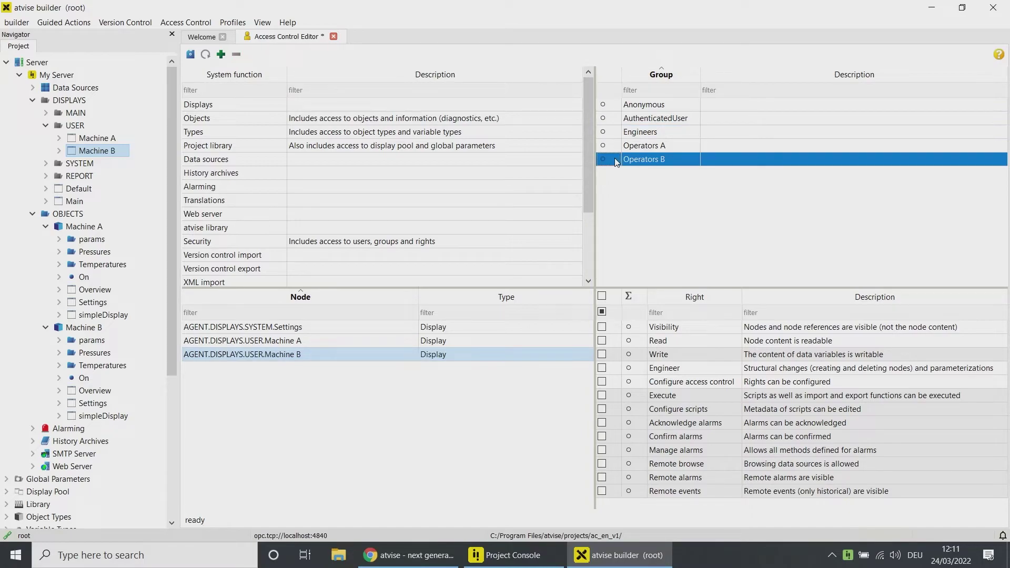
pyautogui.click(601, 341)
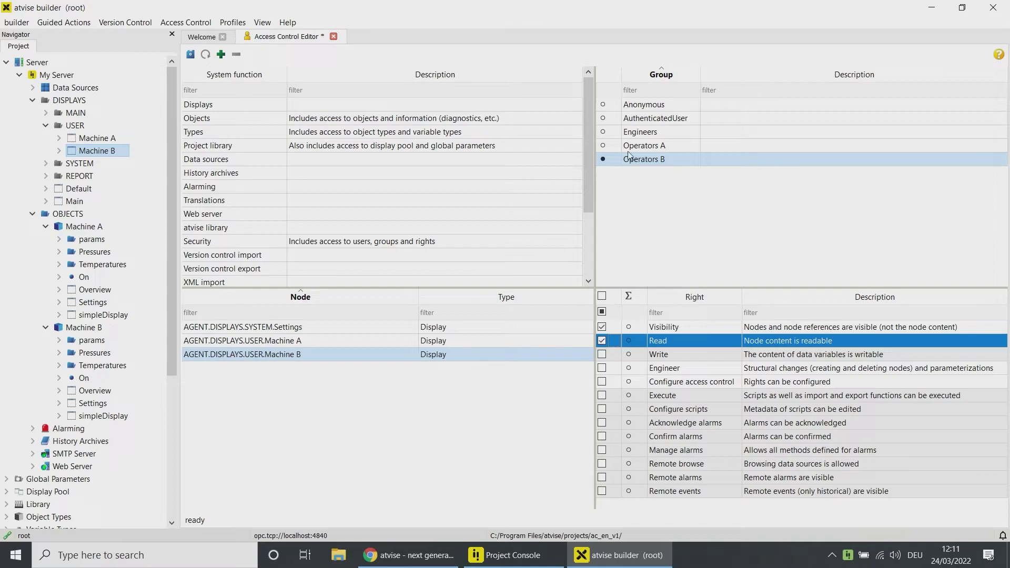
pyautogui.click(636, 135)
pyautogui.click(603, 340)
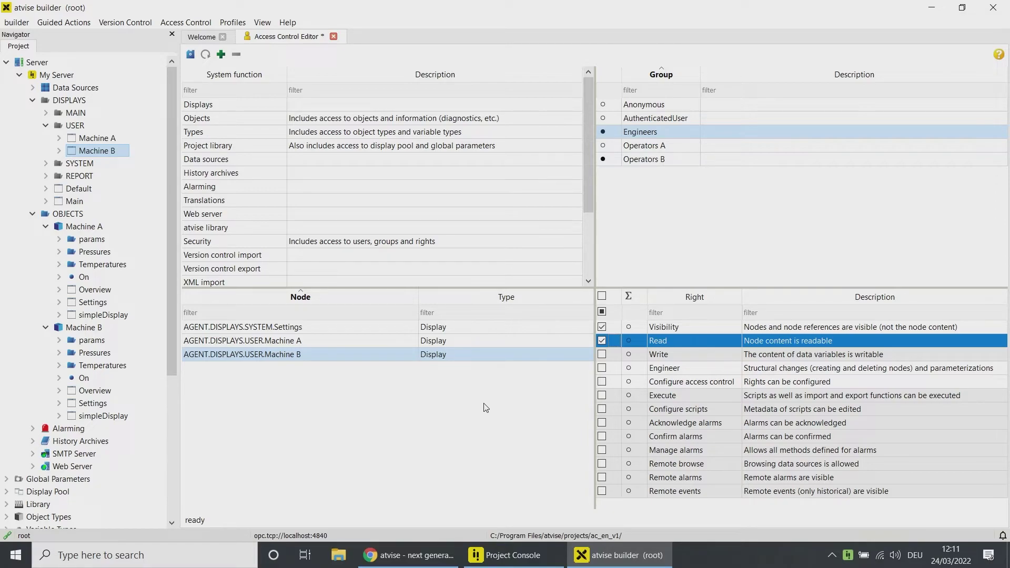
# Step: Add the Machine A and B objects, granting Read to their operator group and Engineers
pyautogui.moveTo(84, 226); pyautogui.dragTo(258, 417)
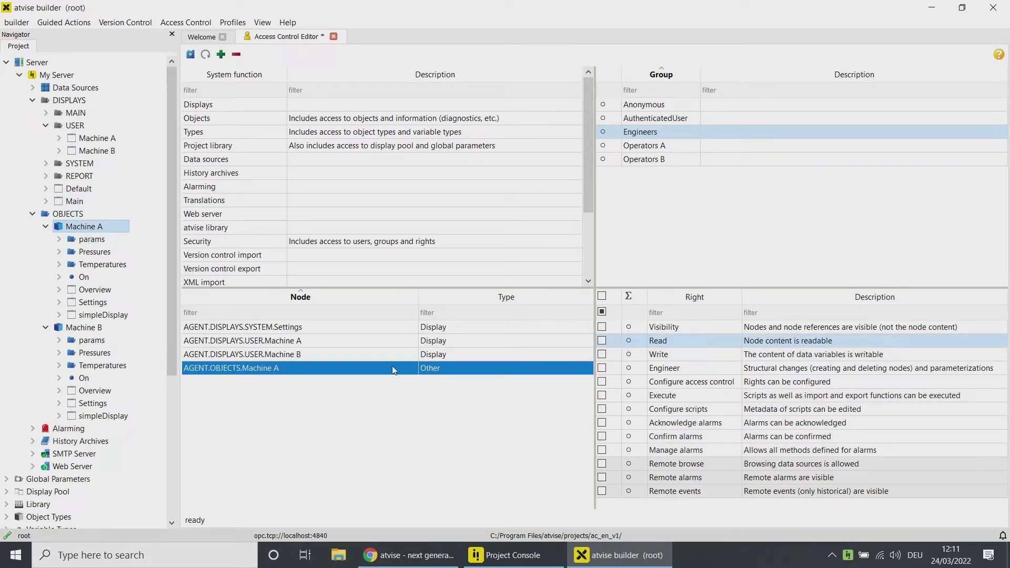
pyautogui.click(644, 148)
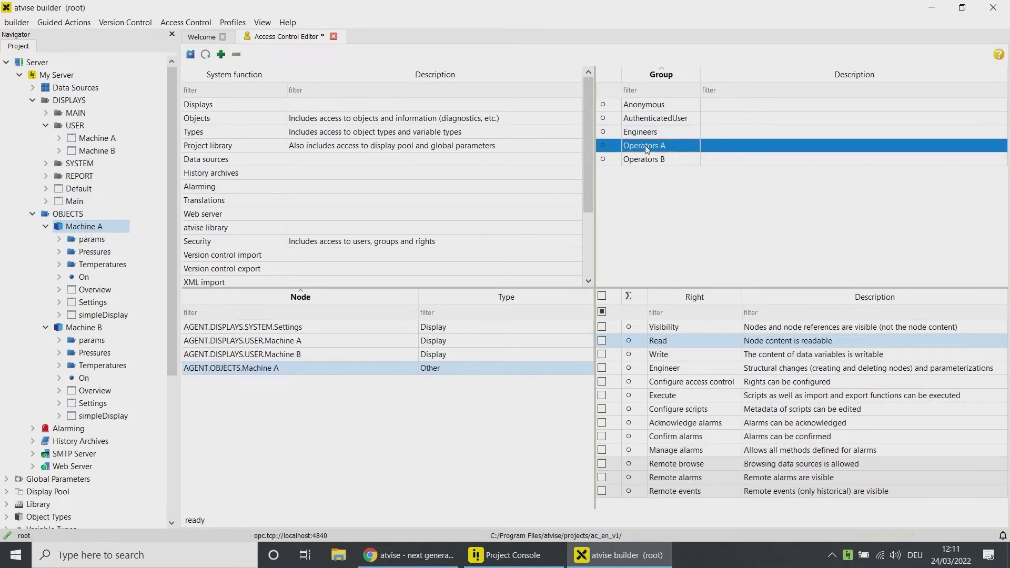
pyautogui.click(603, 342)
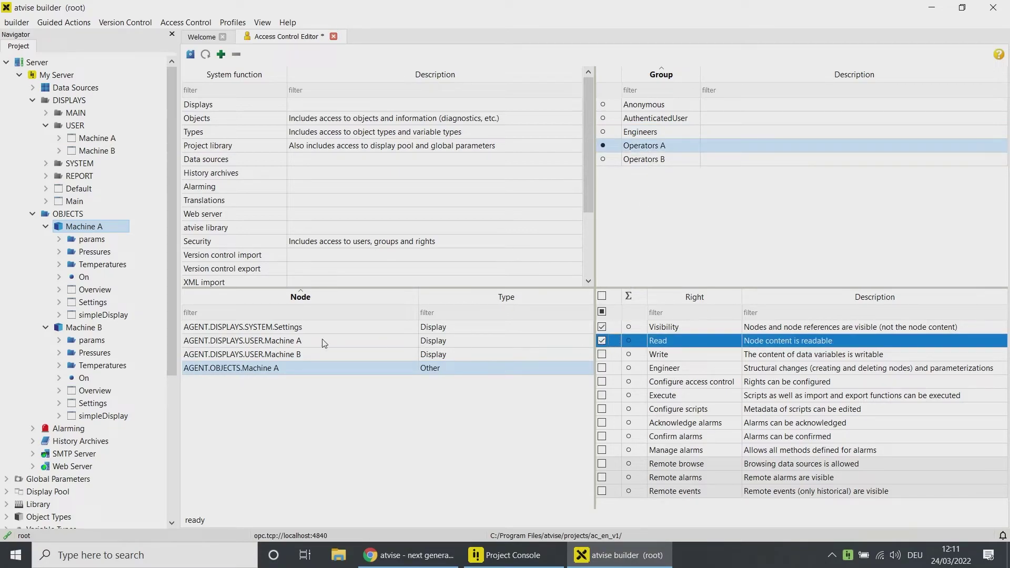
pyautogui.click(642, 132)
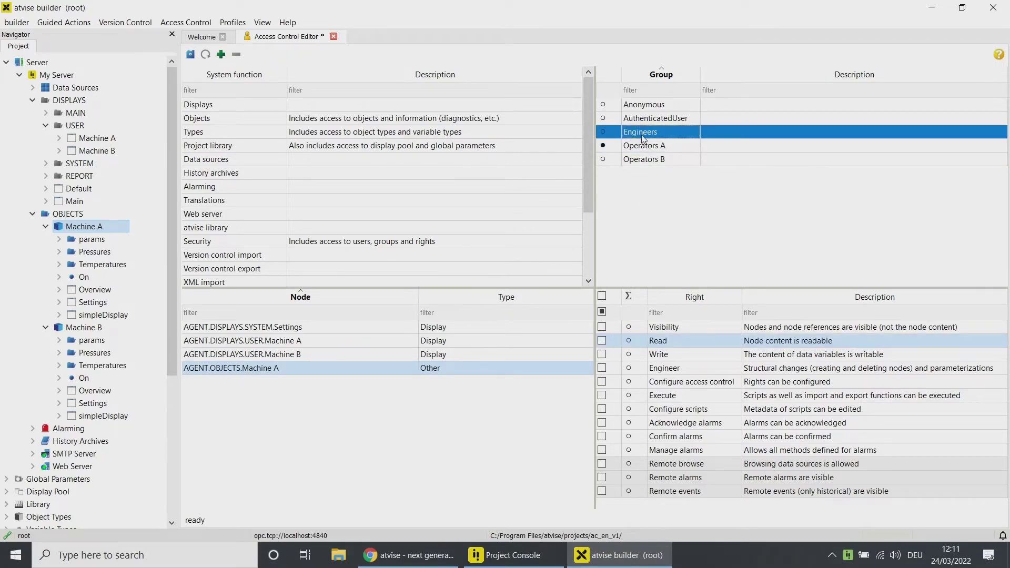
pyautogui.click(603, 343)
pyautogui.moveTo(84, 327); pyautogui.dragTo(295, 383)
pyautogui.click(644, 159)
pyautogui.click(636, 135)
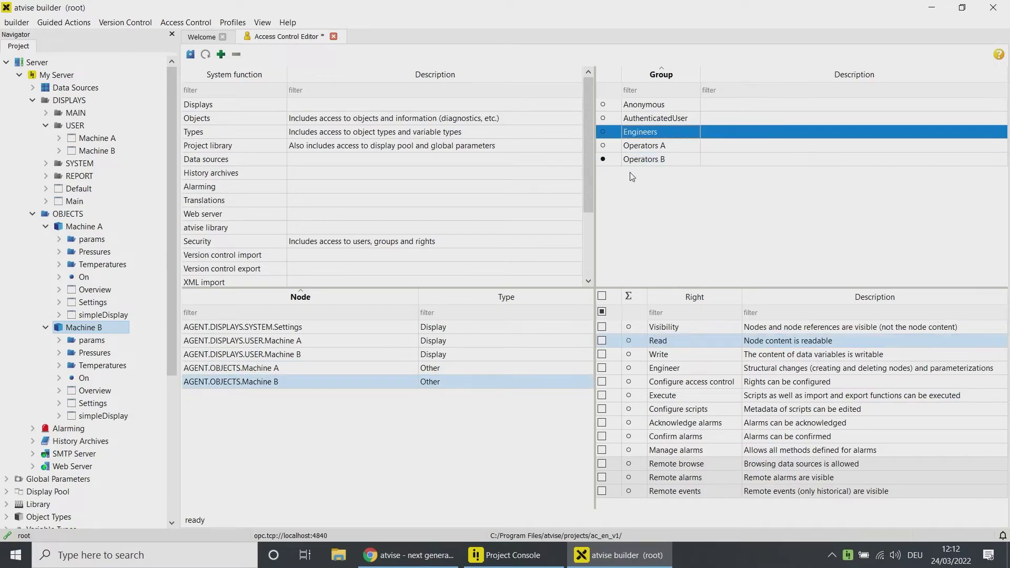
pyautogui.click(602, 355)
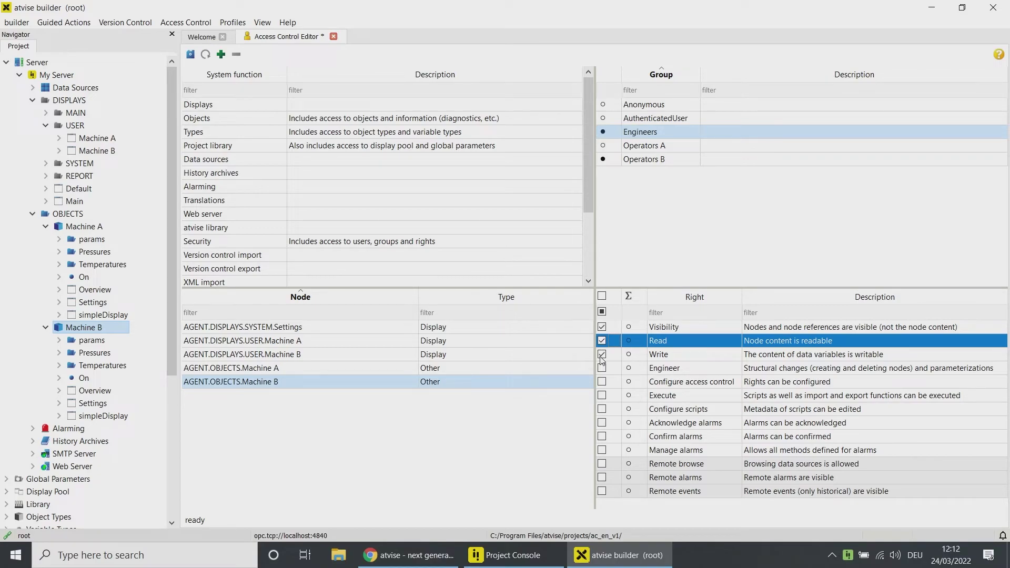
# Step: Add Machine A.On and give Operators A and Engineers write access to it
pyautogui.moveTo(104, 279); pyautogui.dragTo(270, 405)
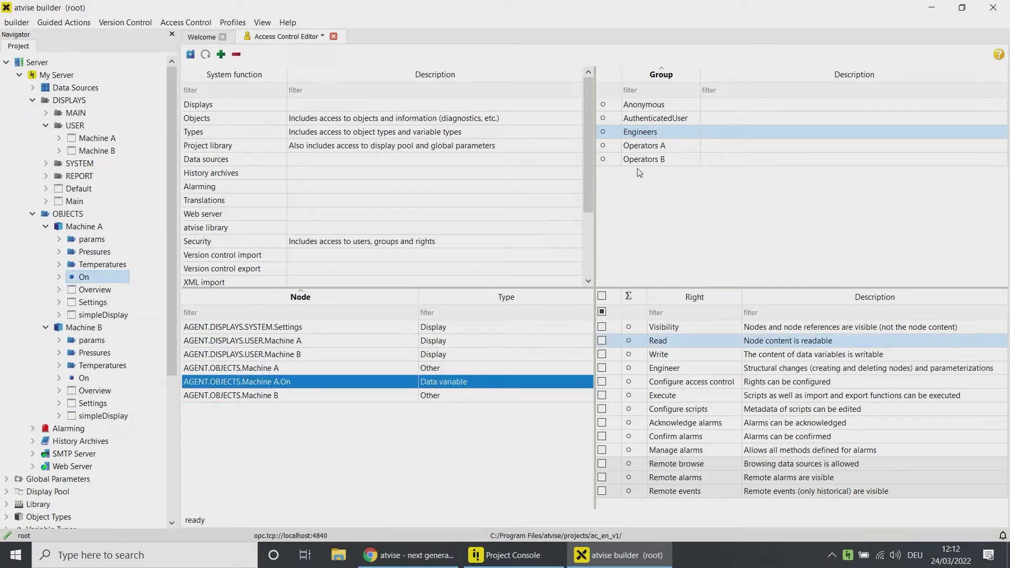
pyautogui.click(645, 148)
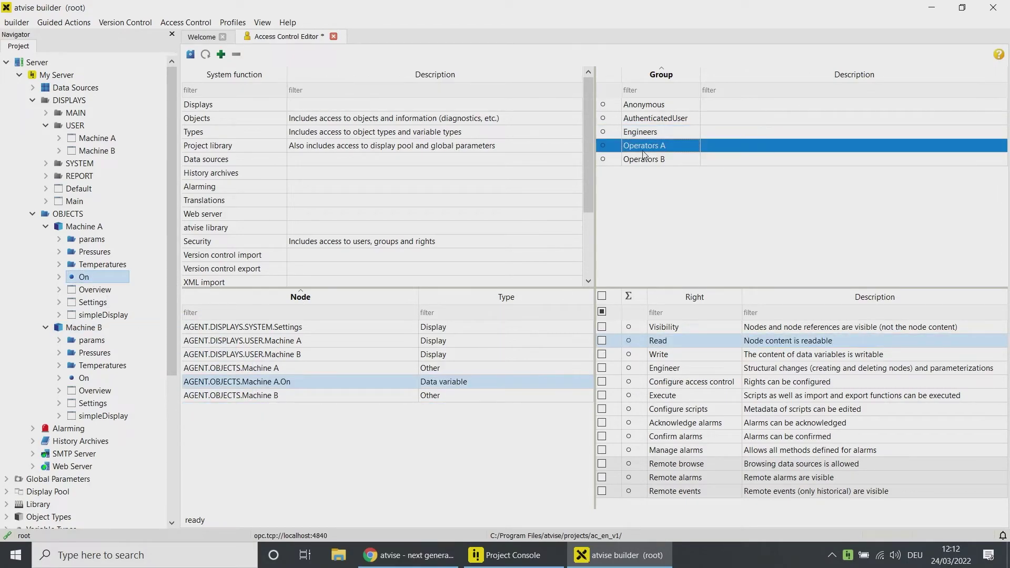
pyautogui.click(602, 354)
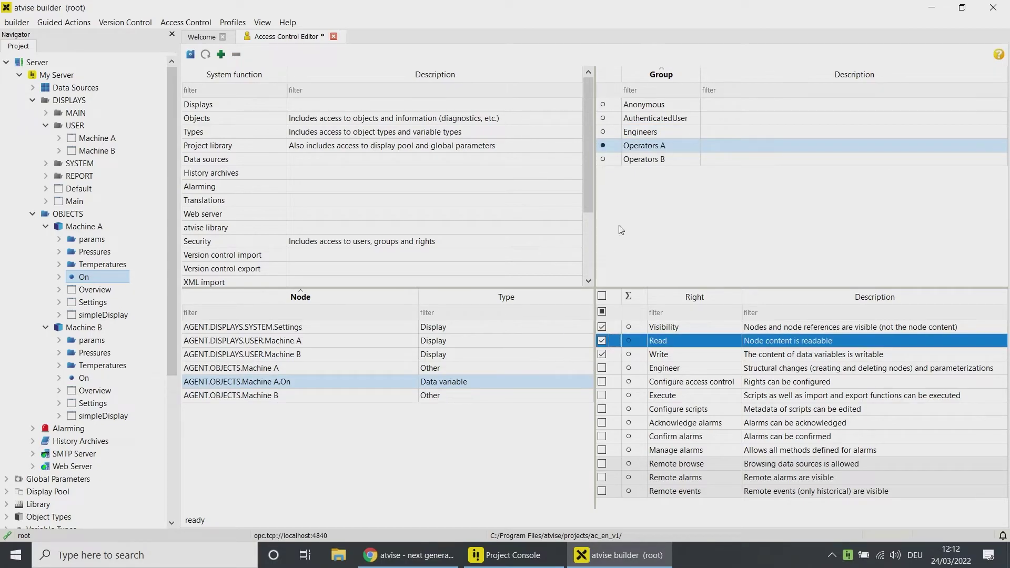
pyautogui.click(648, 133)
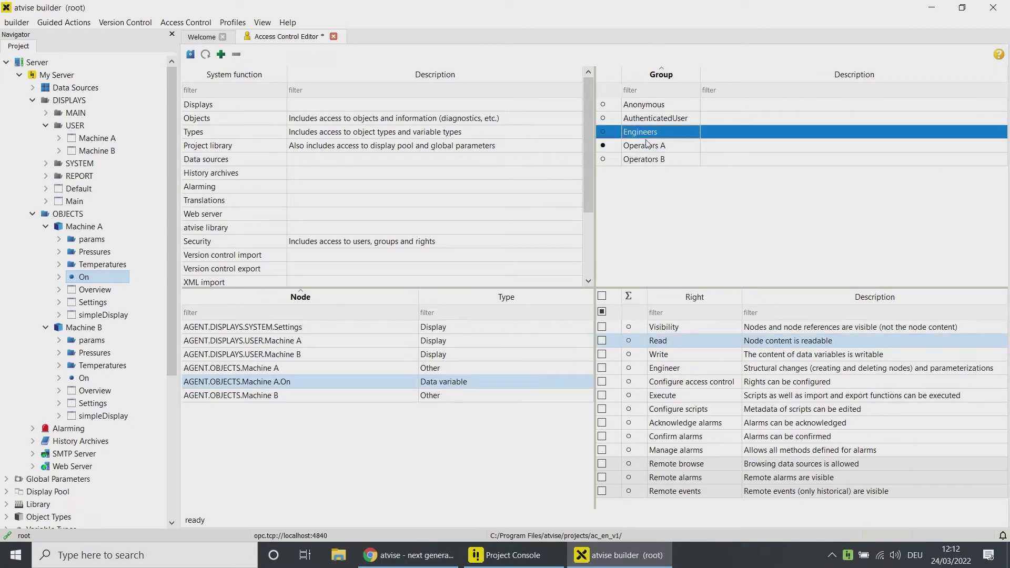
pyautogui.click(602, 354)
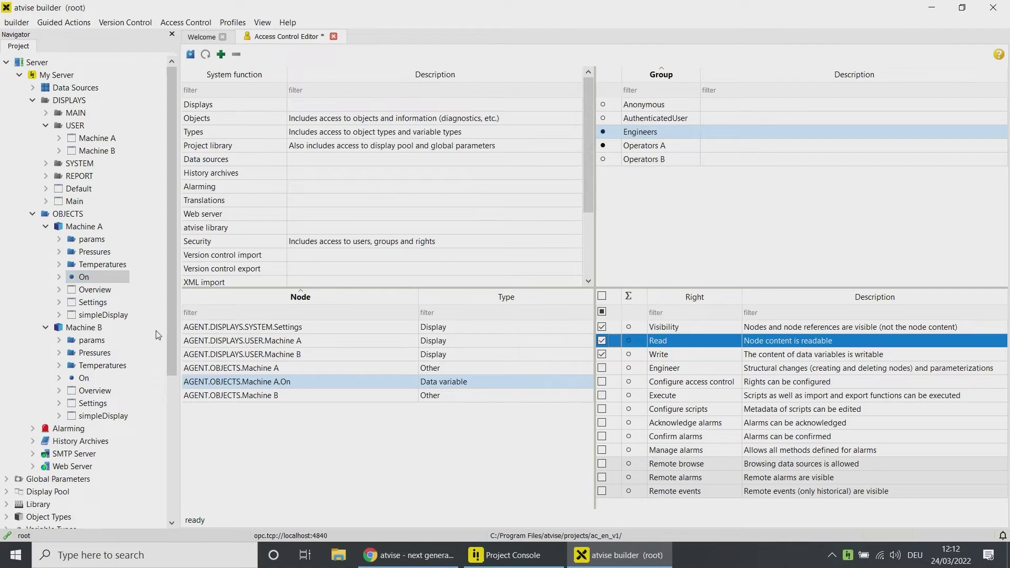
# Step: Add Machine B.On, give Engineers Visibility, Read and Write, and save the access rights
pyautogui.moveTo(83, 378); pyautogui.dragTo(250, 425)
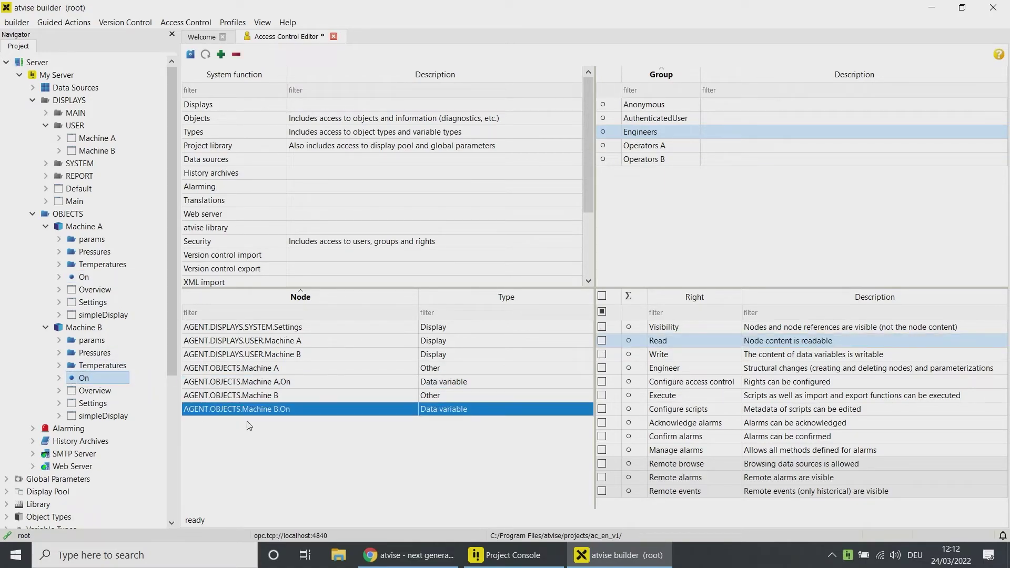
pyautogui.click(660, 162)
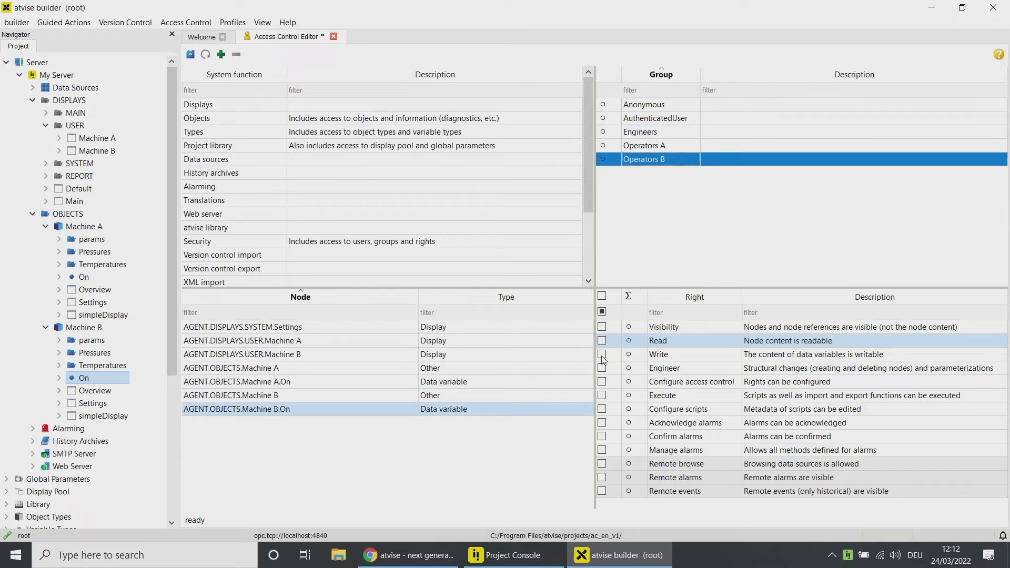
pyautogui.click(645, 138)
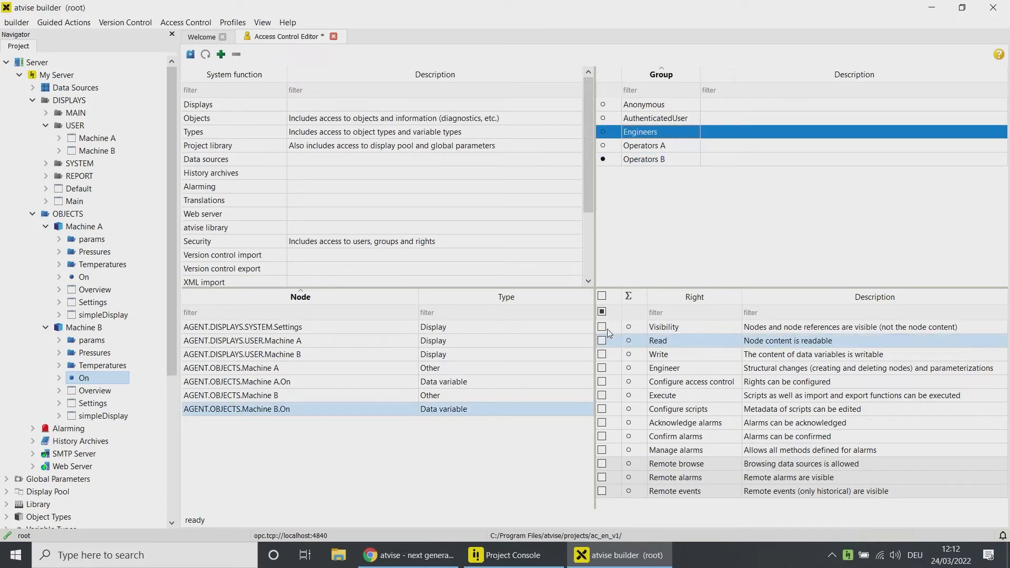
pyautogui.click(602, 354)
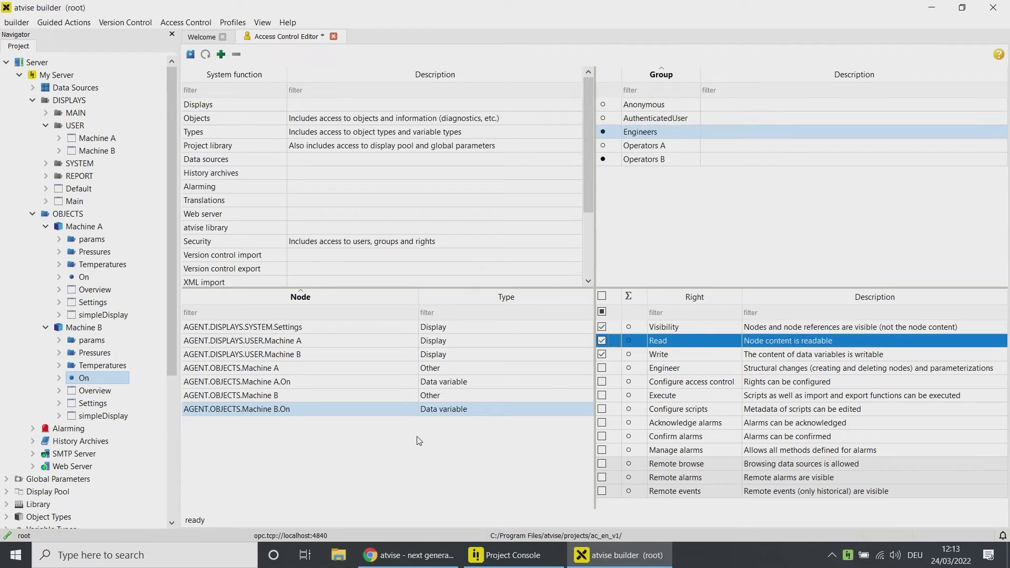
pyautogui.click(191, 54)
# Step: Reload the browser visualization and log in as the Engineer user
pyautogui.click(407, 555)
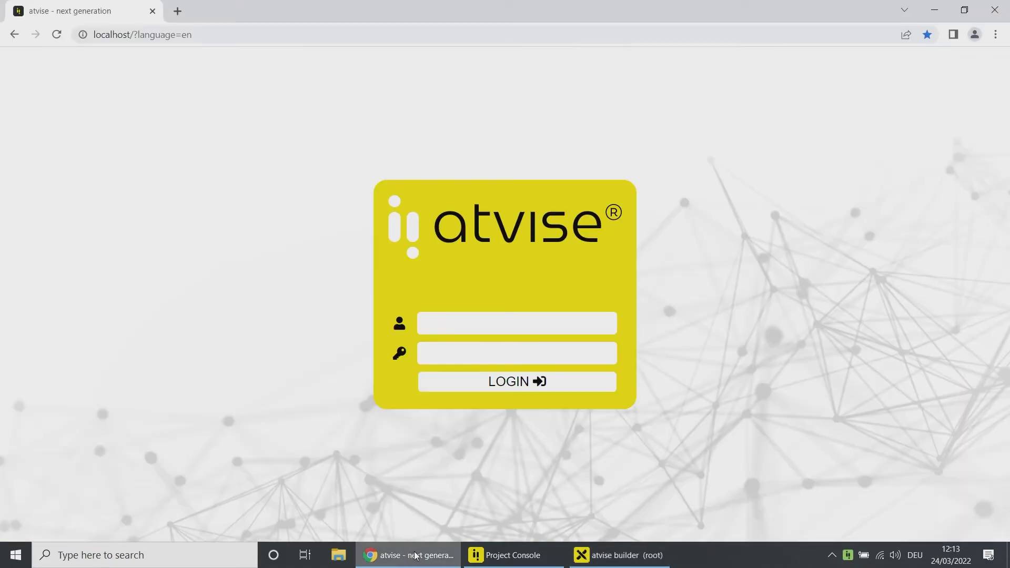
pyautogui.click(286, 35)
pyautogui.press('Return')
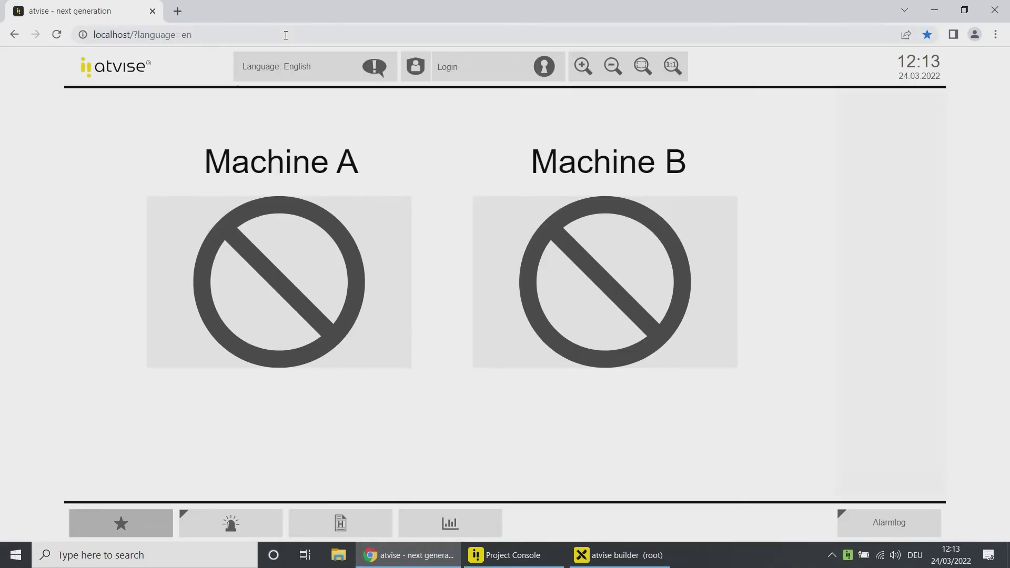
pyautogui.click(544, 70)
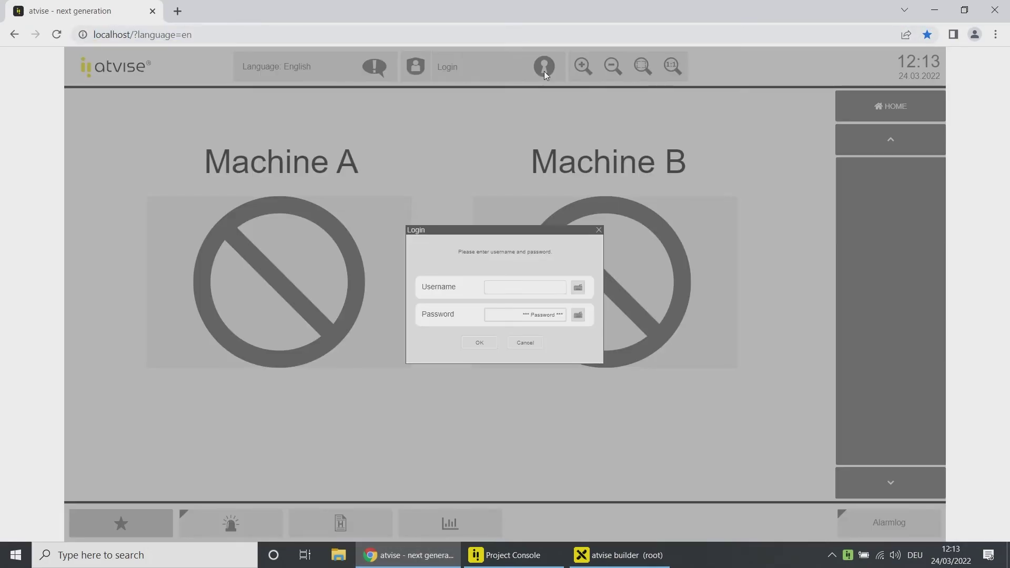
pyautogui.click(514, 289)
pyautogui.write('Enginee')
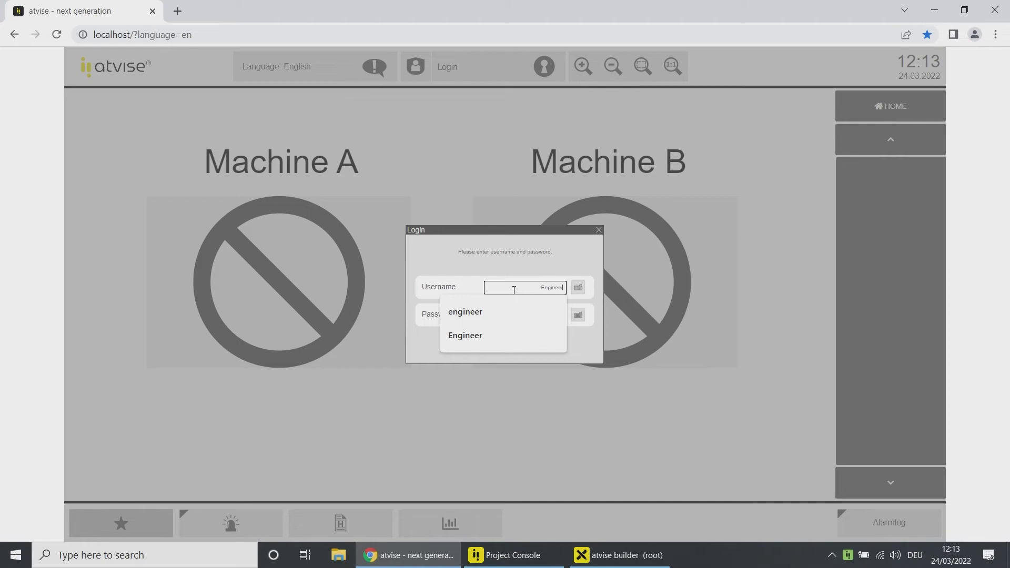
pyautogui.write('r')
pyautogui.click(491, 342)
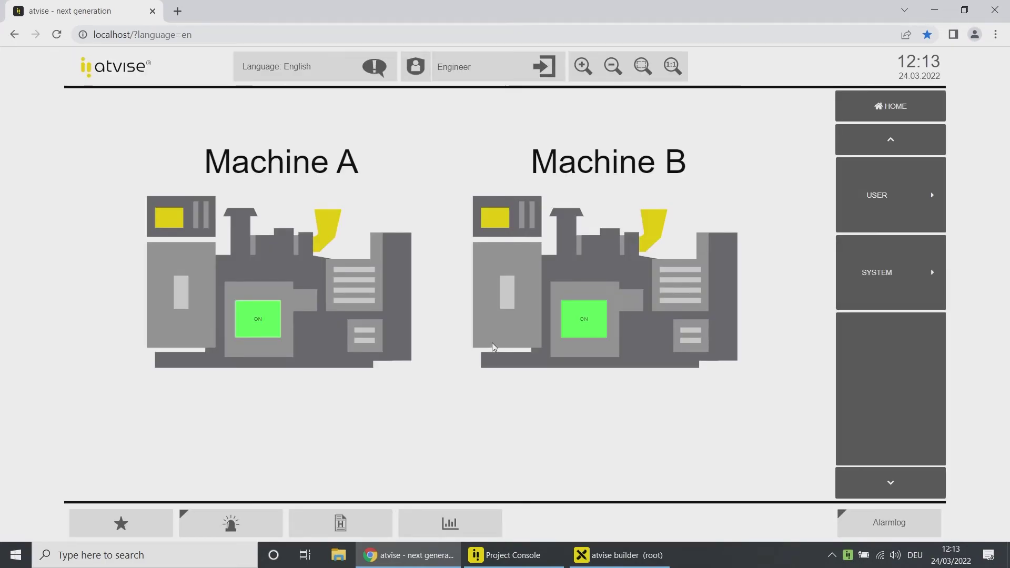
# Step: View the Machine A and B displays, then lower Machine A's Max C limit from 43 to 31 in Settings
pyautogui.click(865, 225)
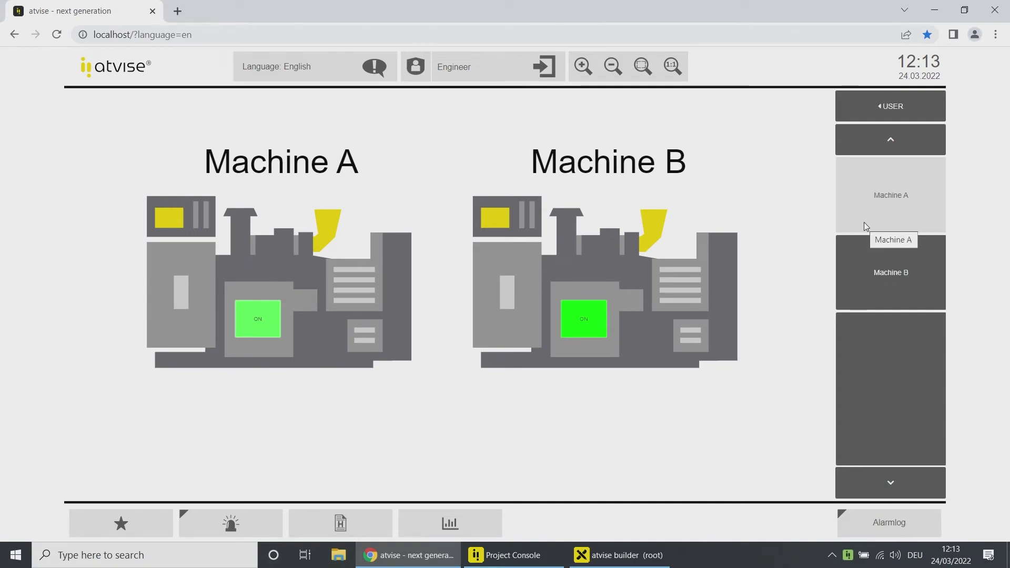
pyautogui.click(865, 225)
pyautogui.click(864, 263)
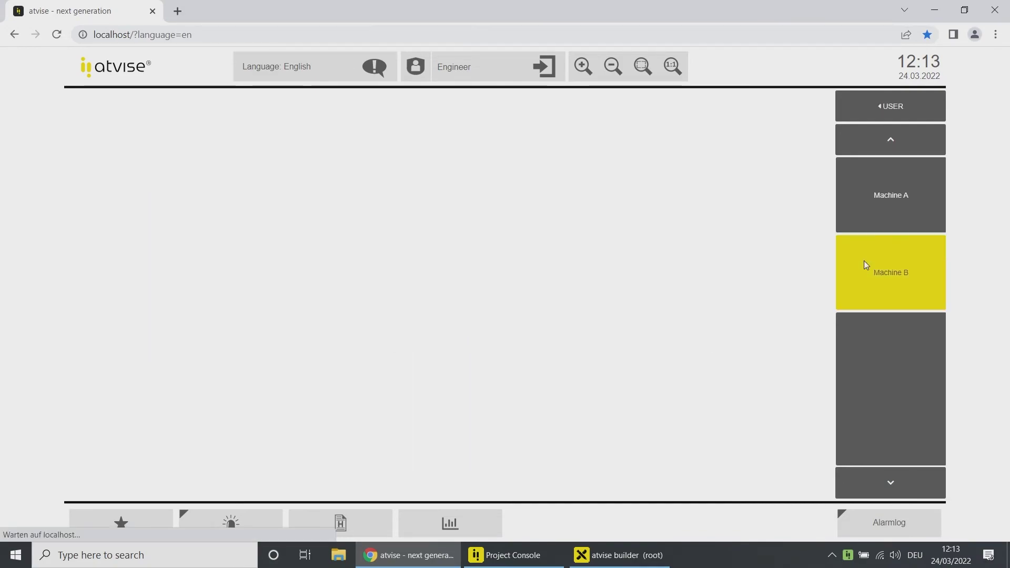
pyautogui.click(867, 119)
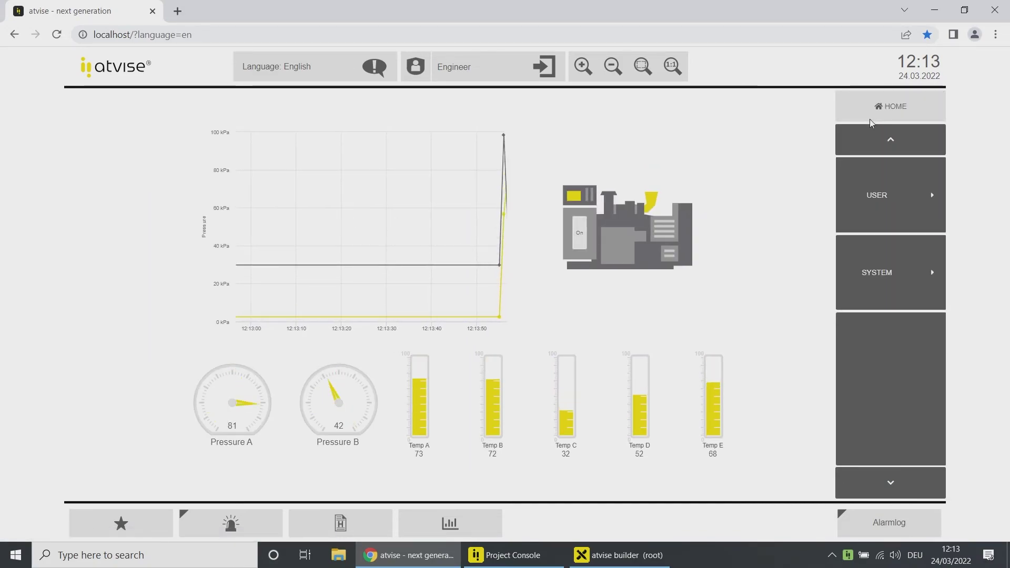
pyautogui.click(887, 272)
pyautogui.click(883, 214)
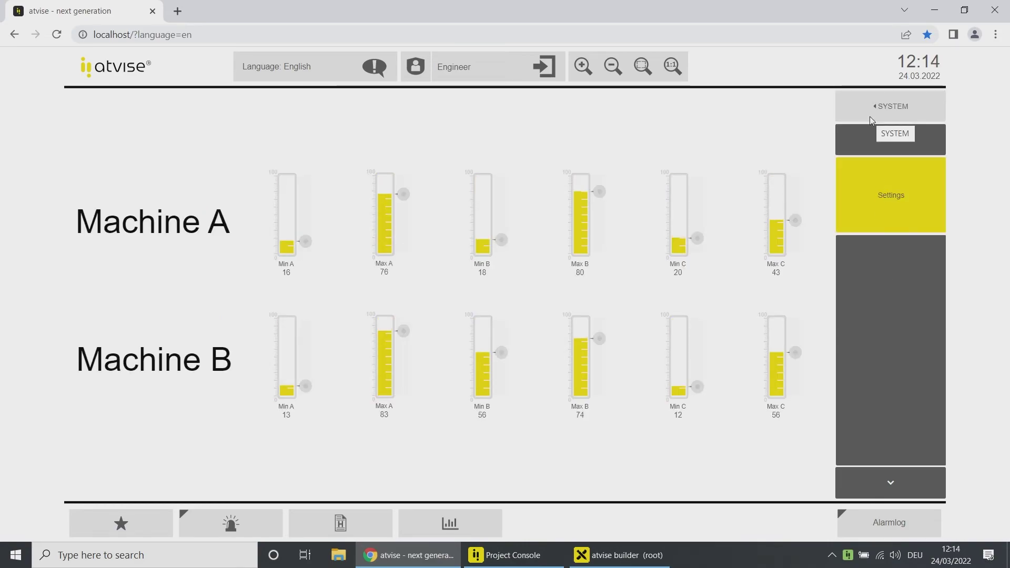
pyautogui.moveTo(795, 220); pyautogui.dragTo(795, 230)
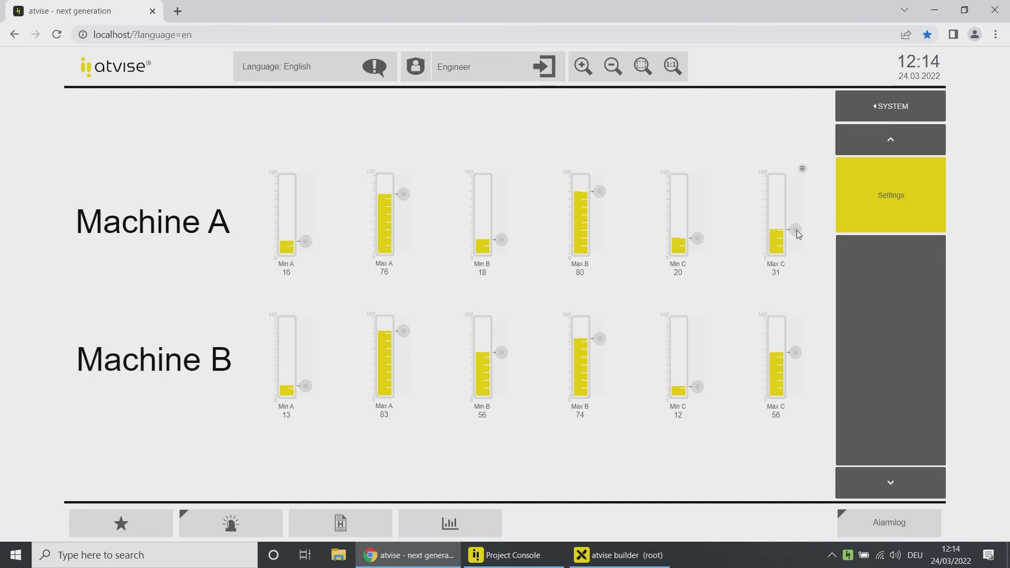
# Step: Return to the home display and log out the Engineer user
pyautogui.click(859, 120)
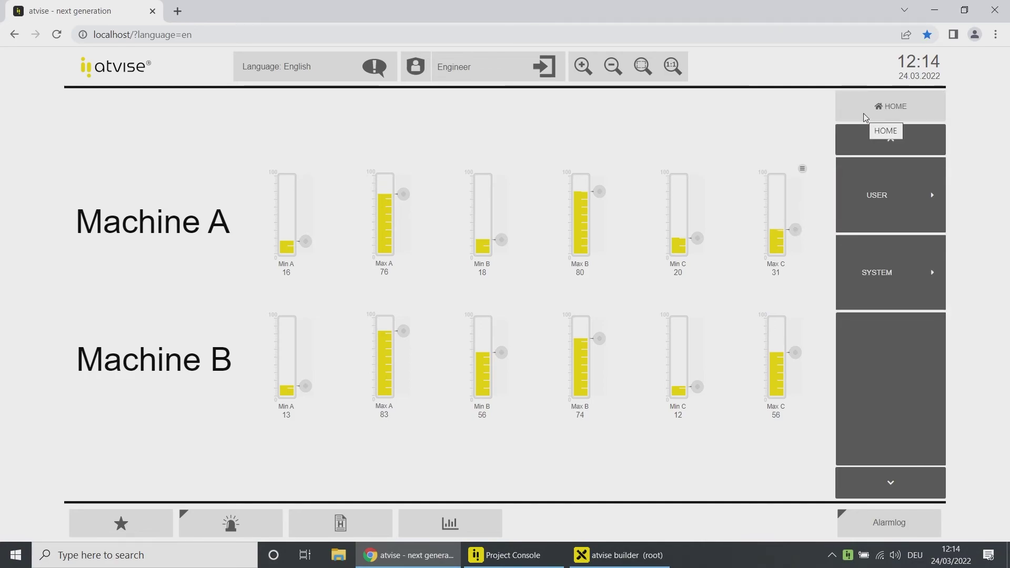
pyautogui.click(864, 116)
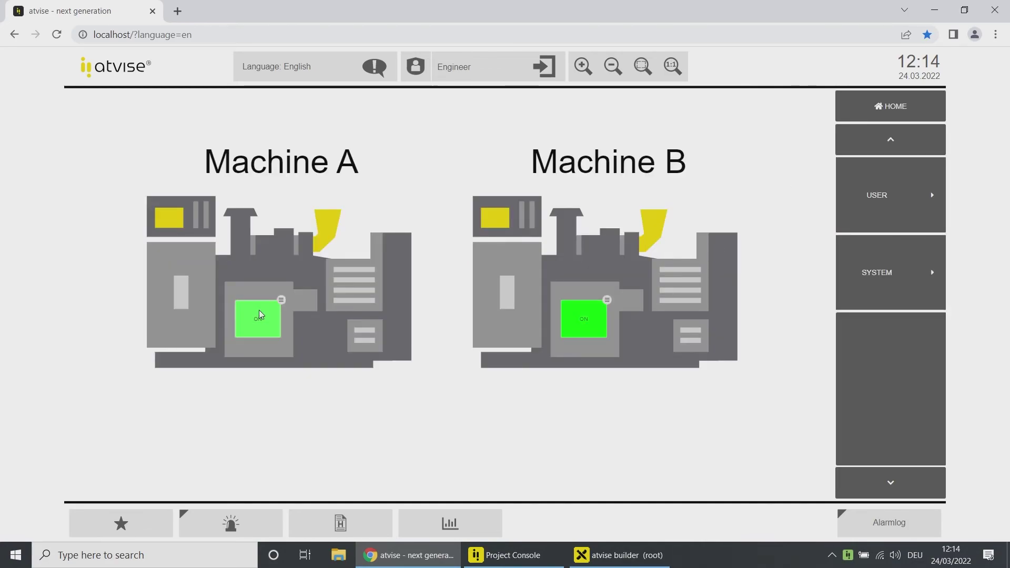
pyautogui.click(545, 68)
pyautogui.click(545, 69)
# Step: Log in as Operator A and open the Machine A display
pyautogui.click(553, 284)
pyautogui.write('O')
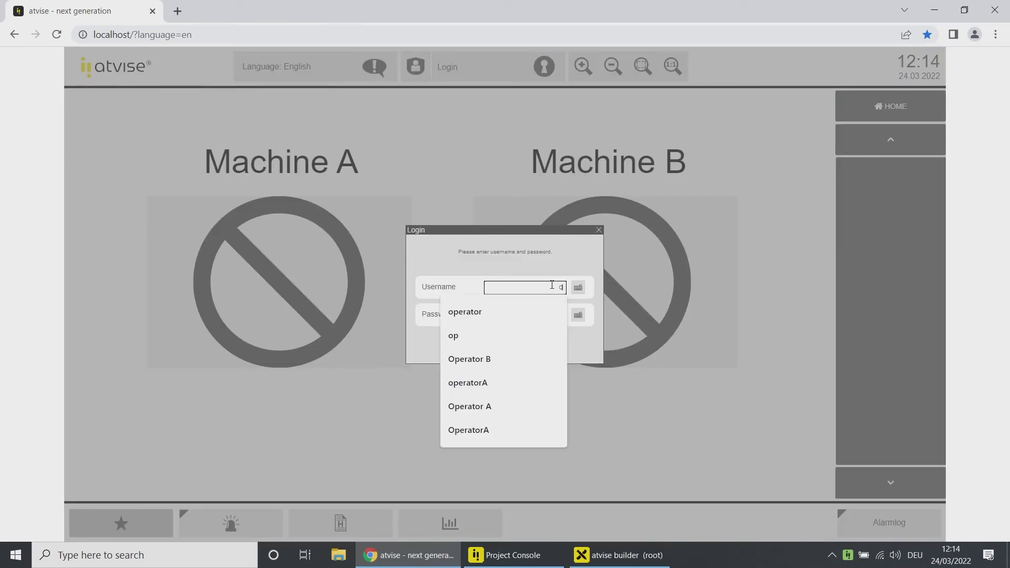
pyautogui.write('perator A')
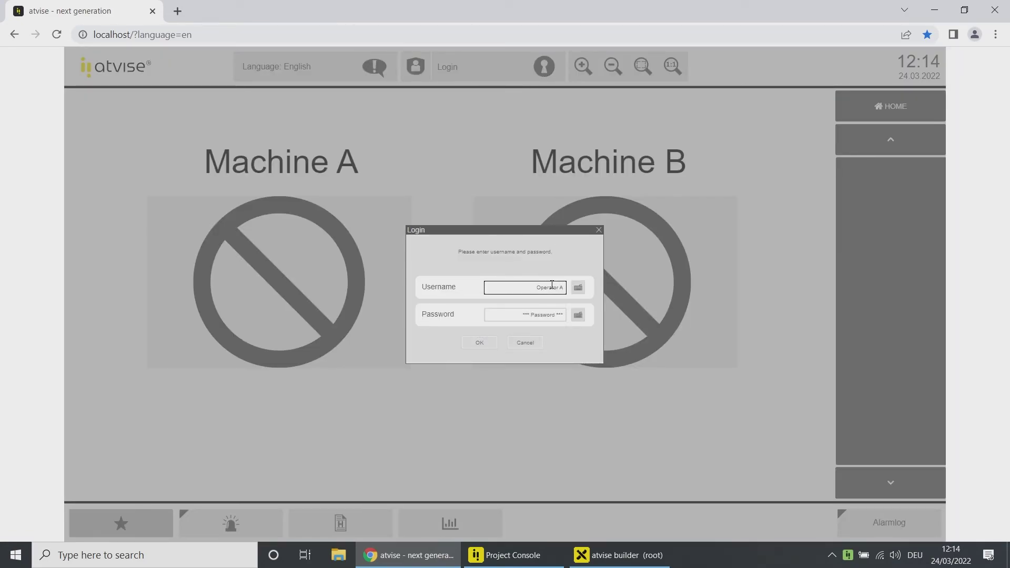
pyautogui.click(488, 343)
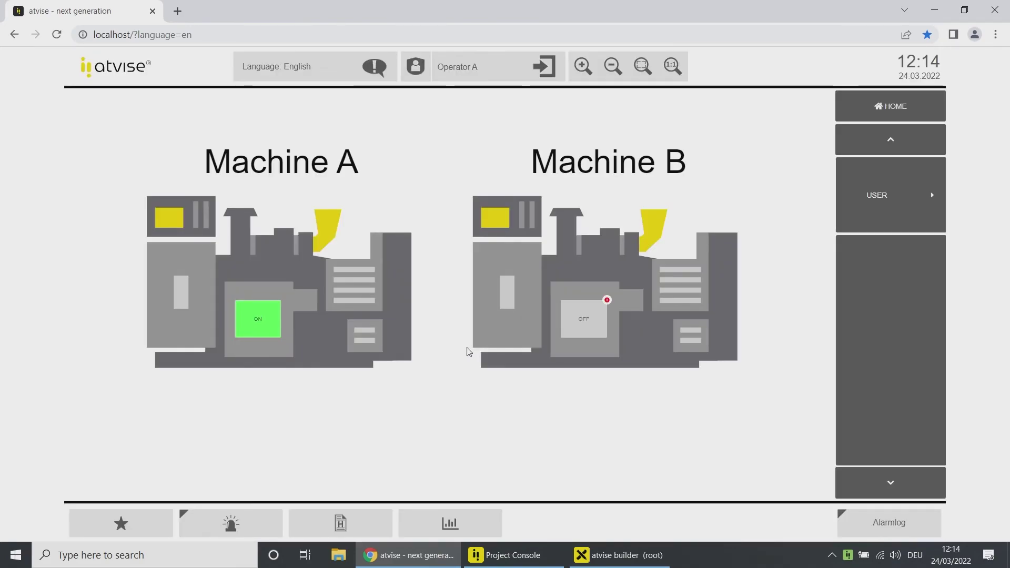
pyautogui.click(857, 185)
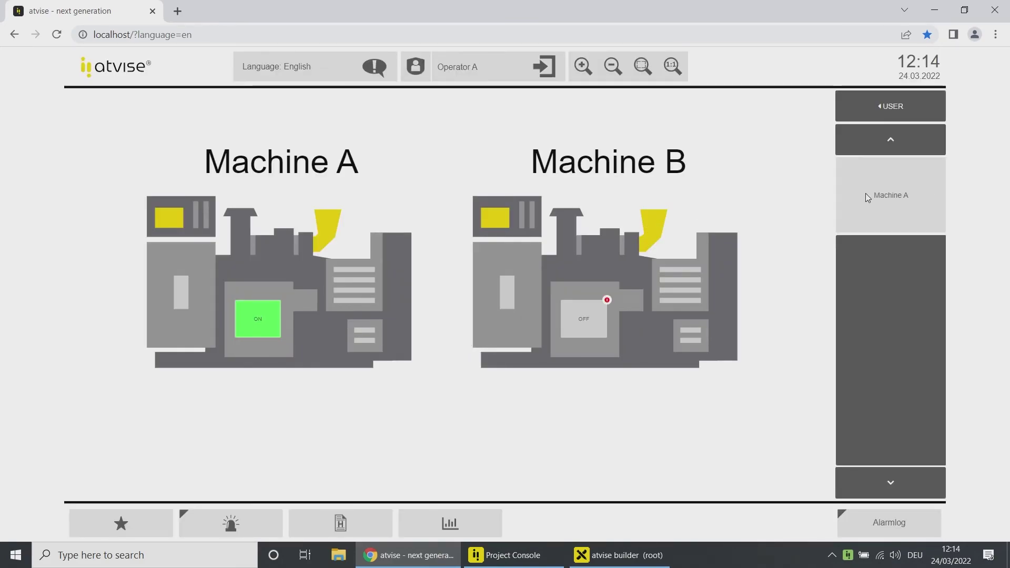
pyautogui.click(868, 196)
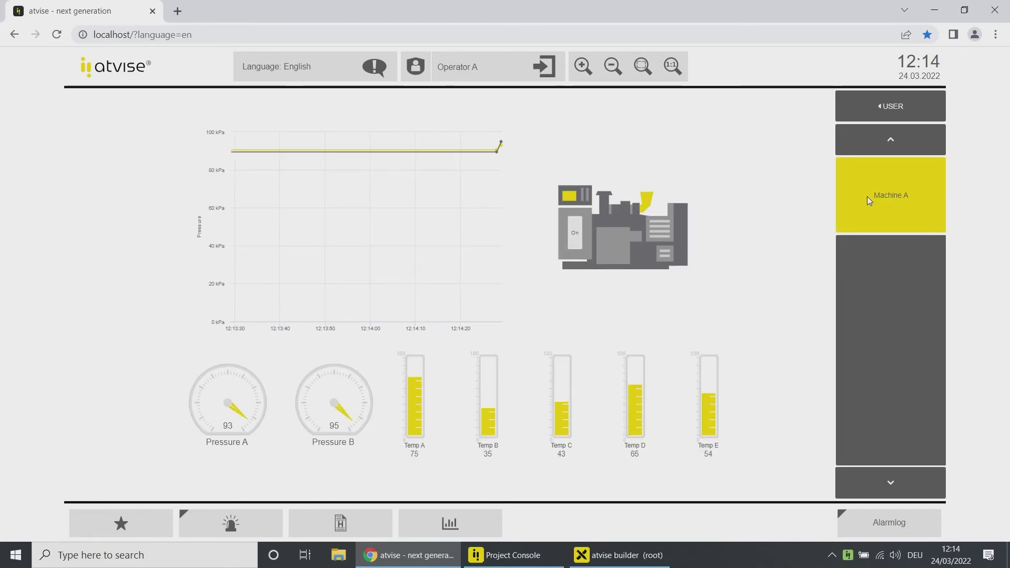
# Step: Back on the overview, toggle Machine A and inspect access control on Machine B's switch
pyautogui.click(889, 106)
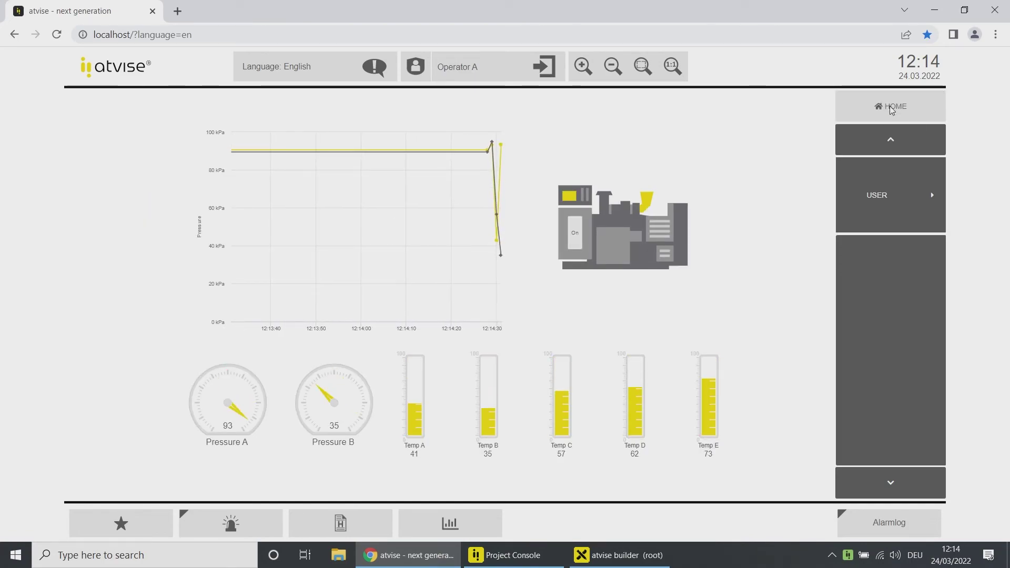
pyautogui.click(268, 329)
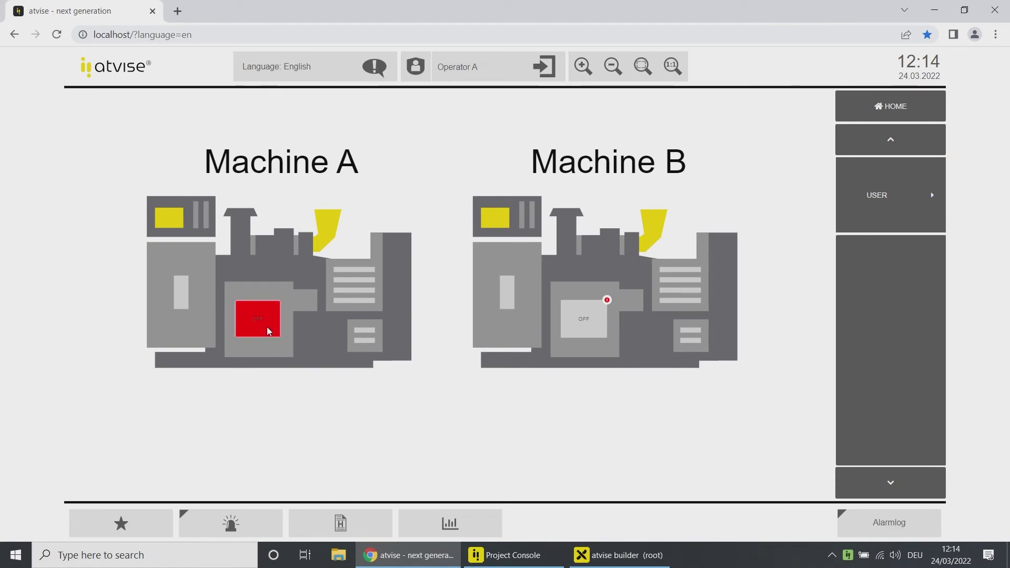
pyautogui.click(608, 302)
pyautogui.moveTo(645, 309)
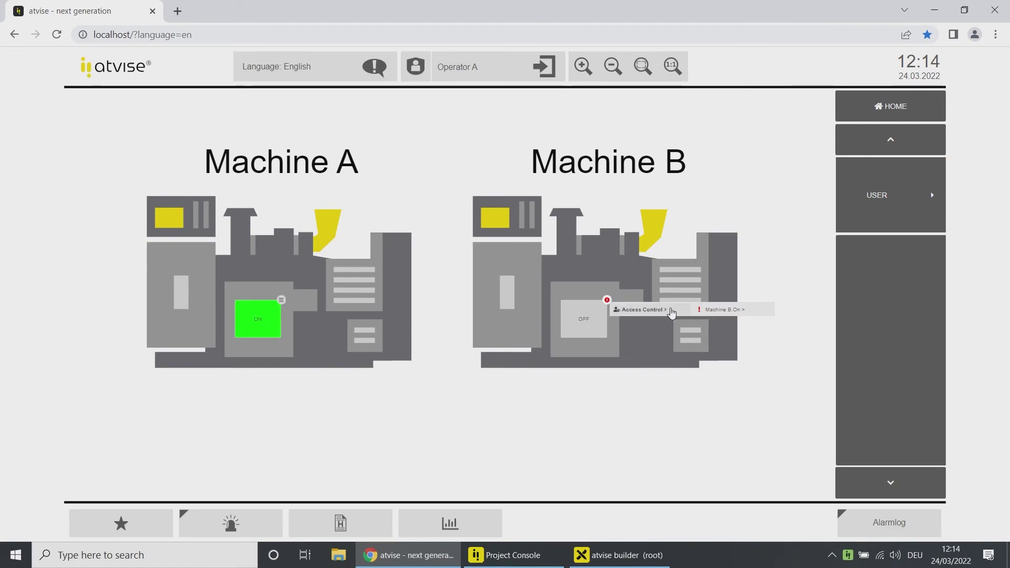
pyautogui.moveTo(708, 312)
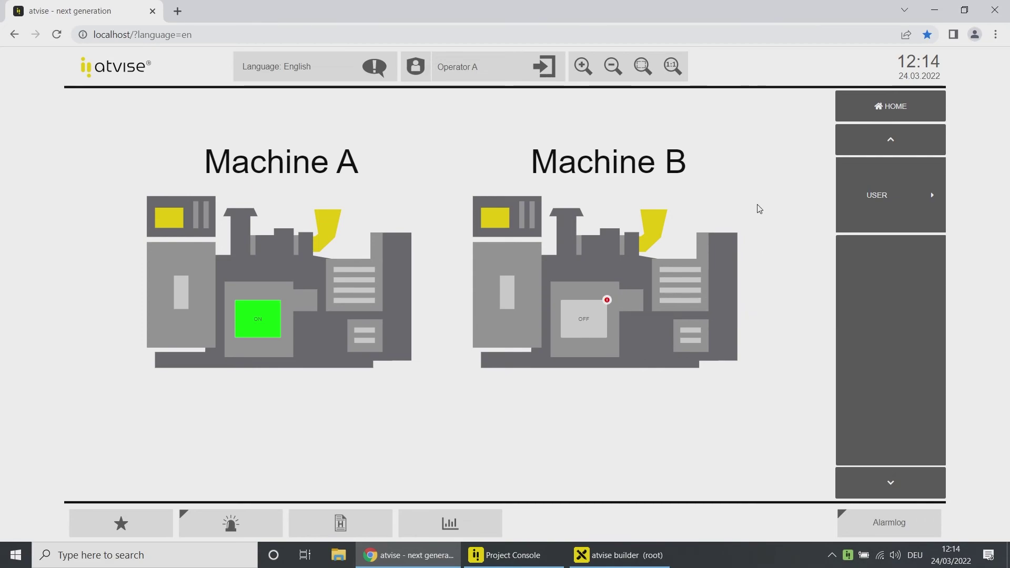
# Step: Log out Operator A and log in as Operator B from the username suggestions
pyautogui.click(544, 67)
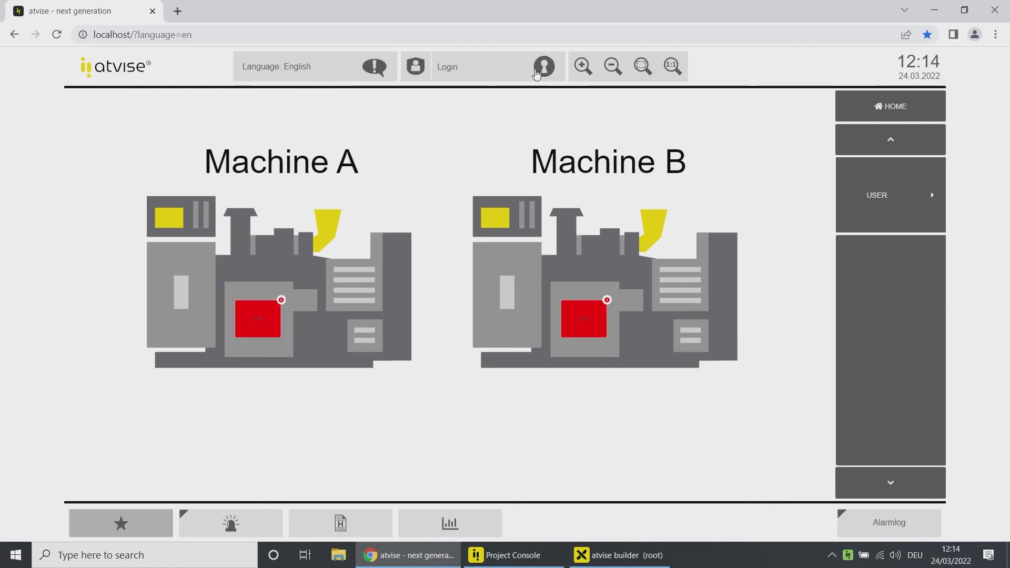
pyautogui.click(527, 286)
pyautogui.write('rator')
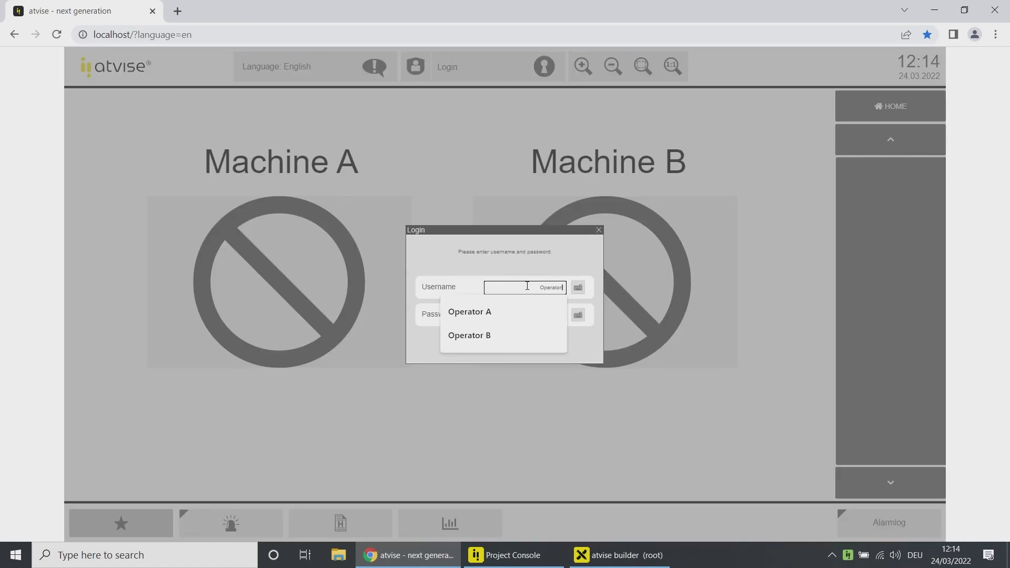
pyautogui.press('Down')
pyautogui.press('Down')
pyautogui.press('Return')
pyautogui.click(492, 345)
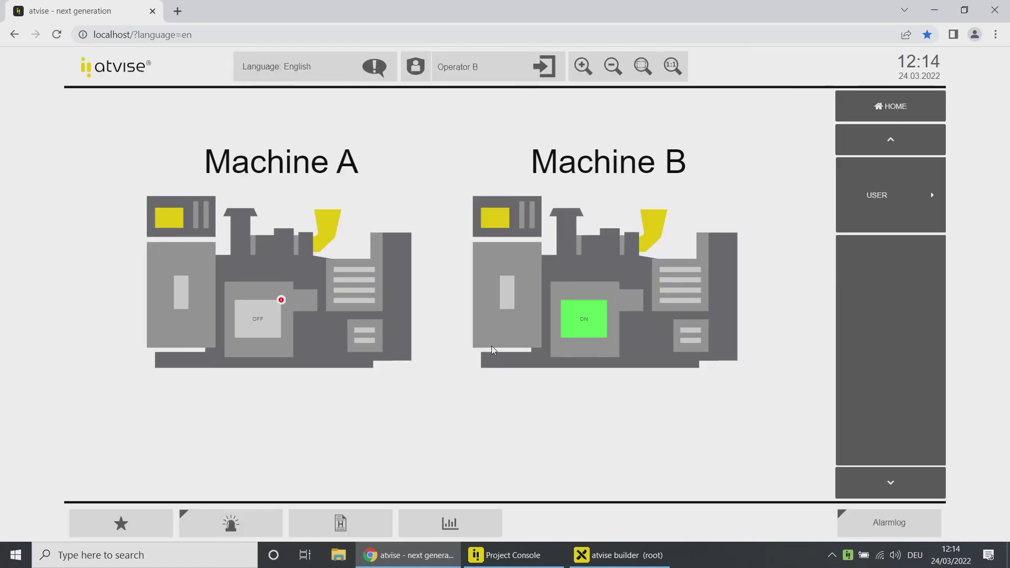
# Step: Open the Machine B display, then return to the Machine A/B overview
pyautogui.click(869, 192)
pyautogui.click(872, 198)
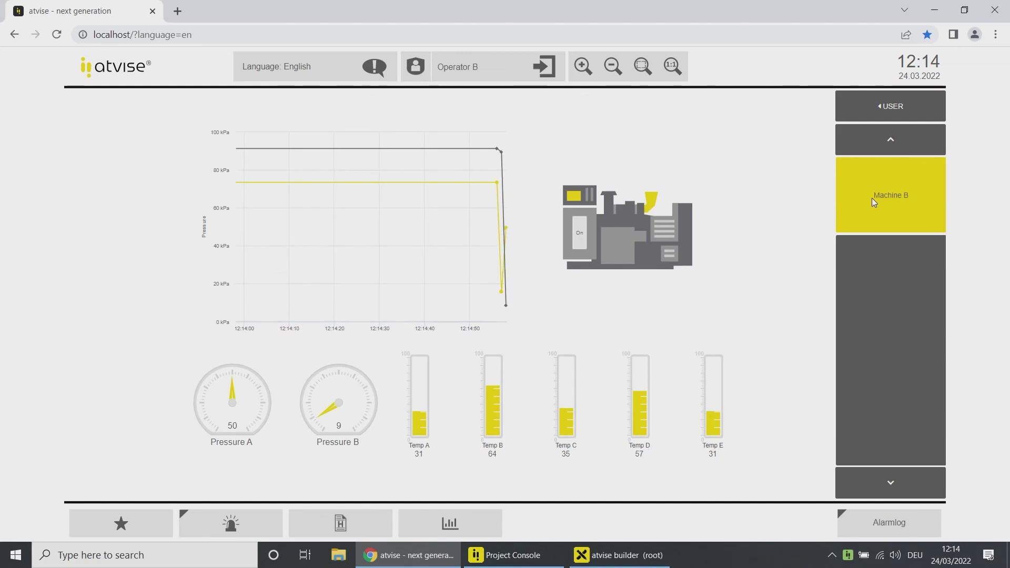
pyautogui.click(877, 114)
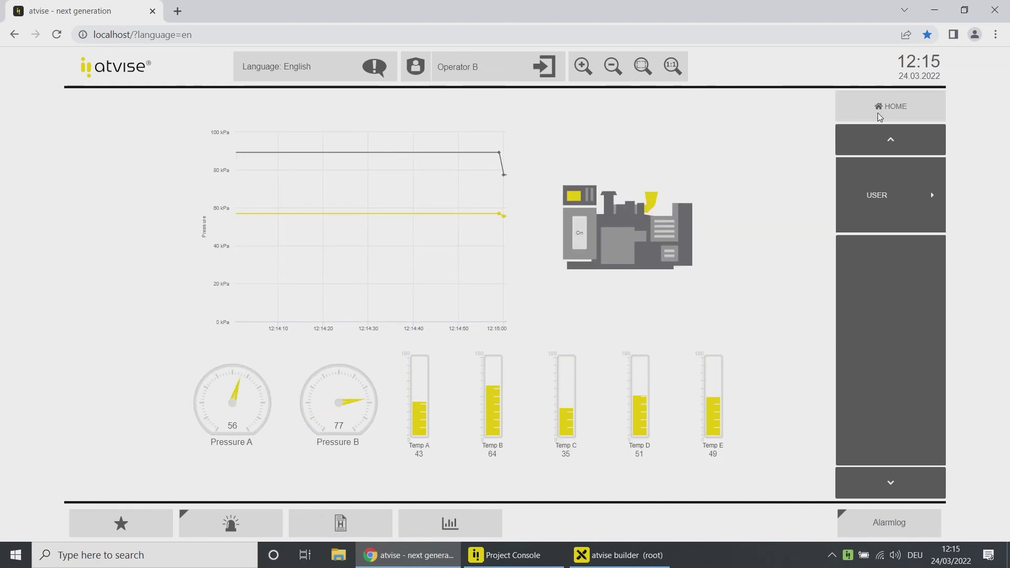